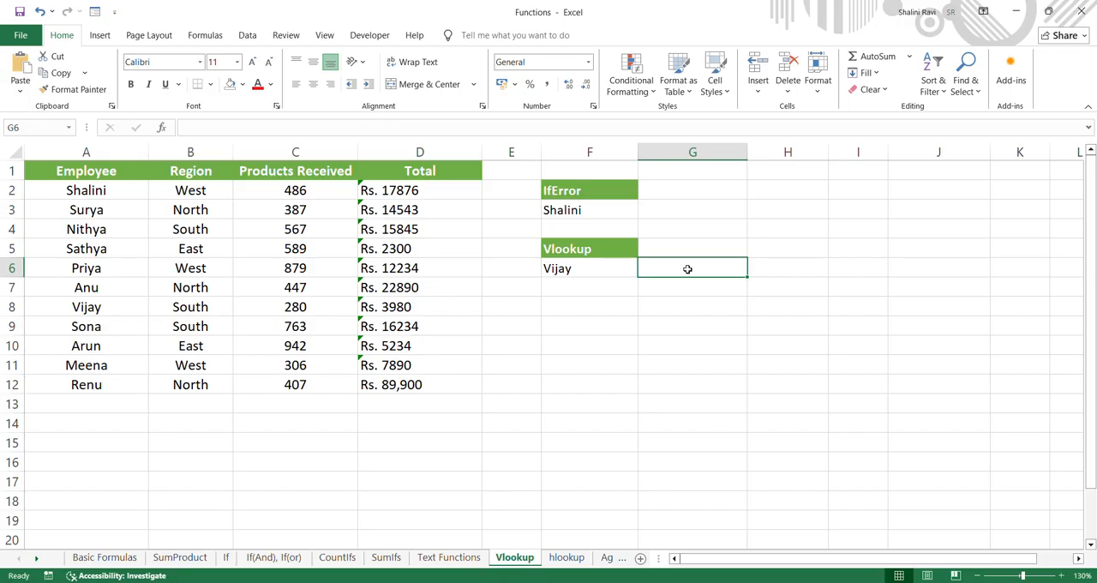
click(617, 273)
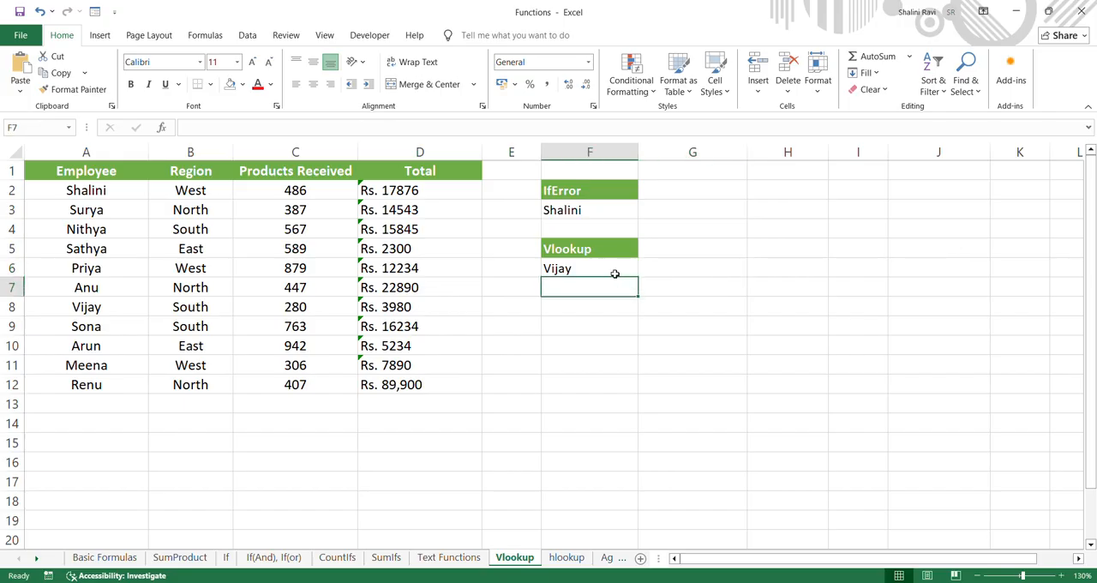
click(615, 210)
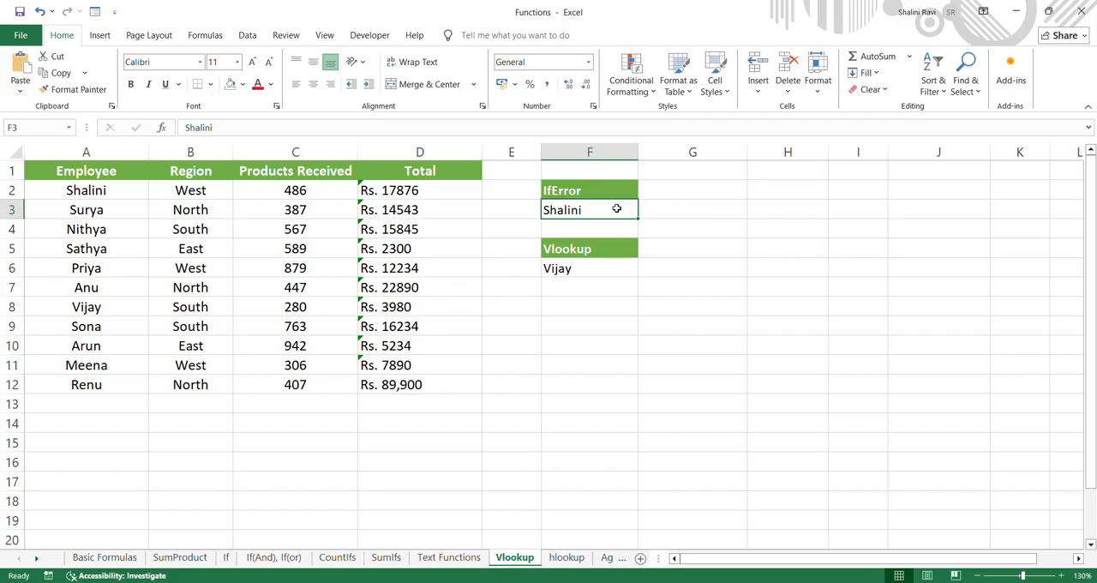
Start a VLOOKUP formula in cell G6, beside the name under the Vlookup heading
click(678, 271)
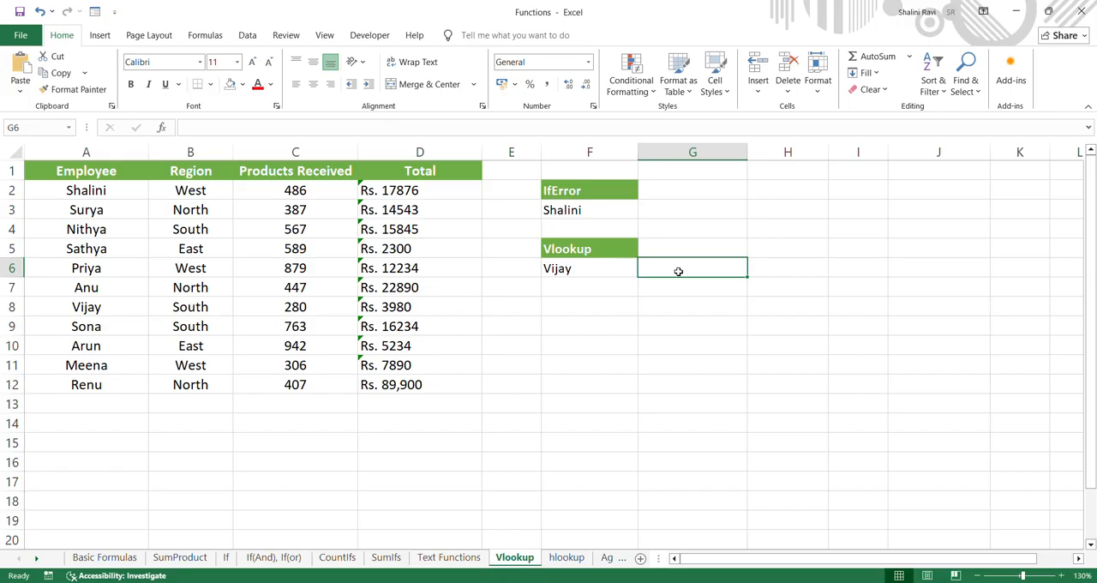
mouse_move(679, 272)
mouse_down()
mouse_move(489, 5)
mouse_move(663, 269)
mouse_up()
text(=)
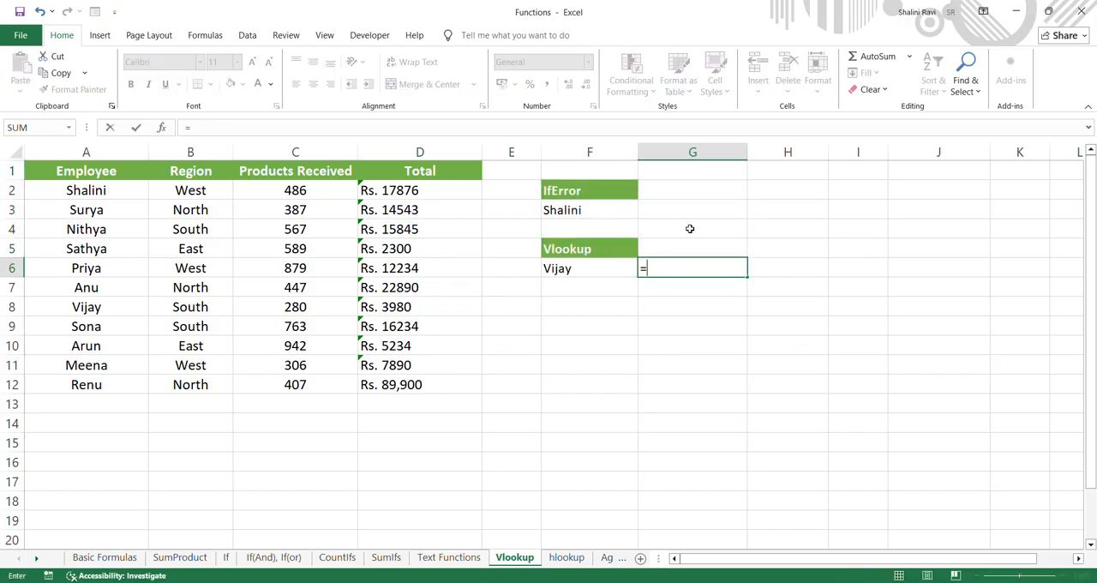
text(vlookup()
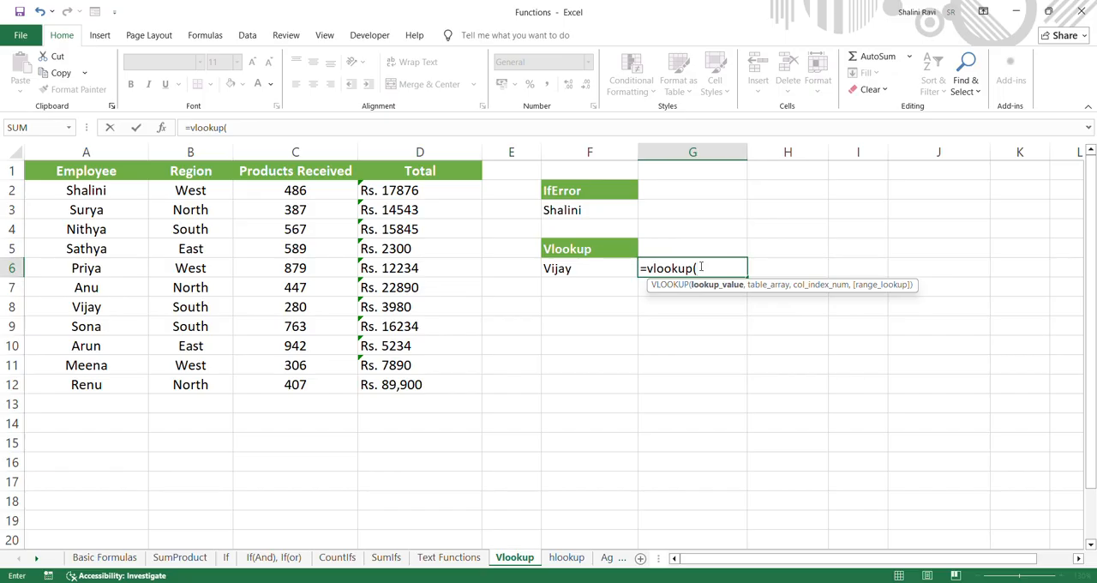
click(608, 271)
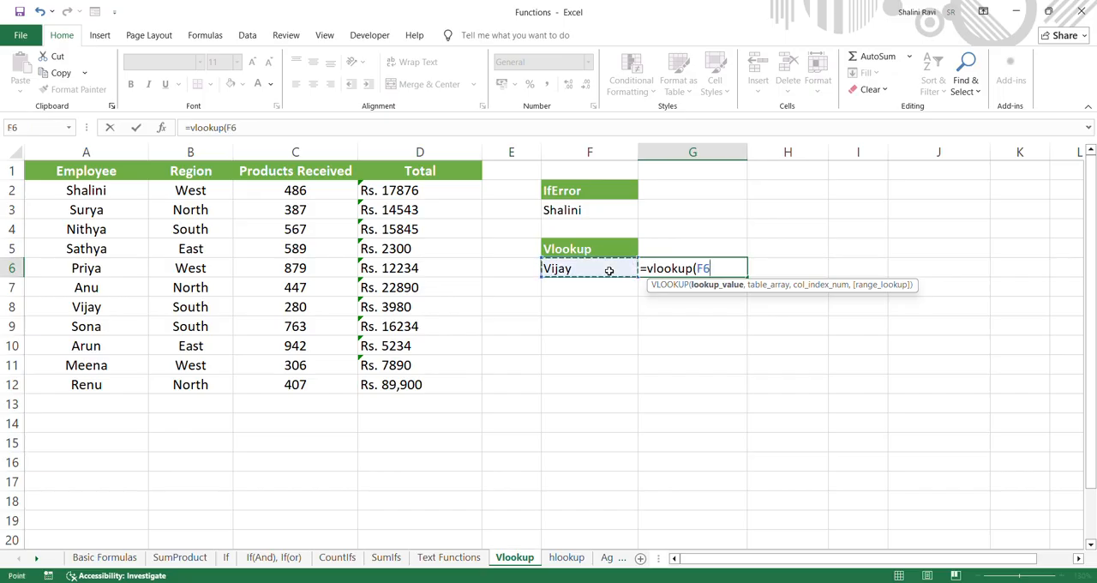
key(BackSpace)
key(BackSpace)
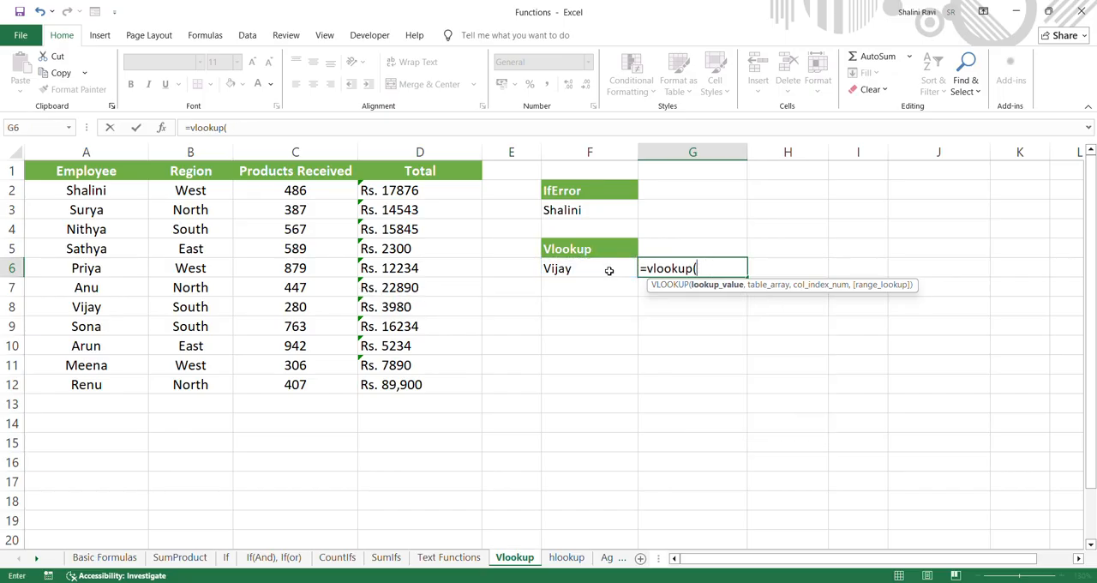
text("Vvijay")
key(BackSpace)
key(BackSpace)
key(BackSpace)
key(BackSpace)
key(BackSpace)
key(BackSpace)
text(ijay")
key(BackSpace)
key(BackSpace)
key(BackSpace)
key(BackSpace)
key(BackSpace)
key(BackSpace)
key(BackSpace)
Give the VLOOKUP formula cell F6 as its lookup value and A2:D12 as its table array
click(577, 272)
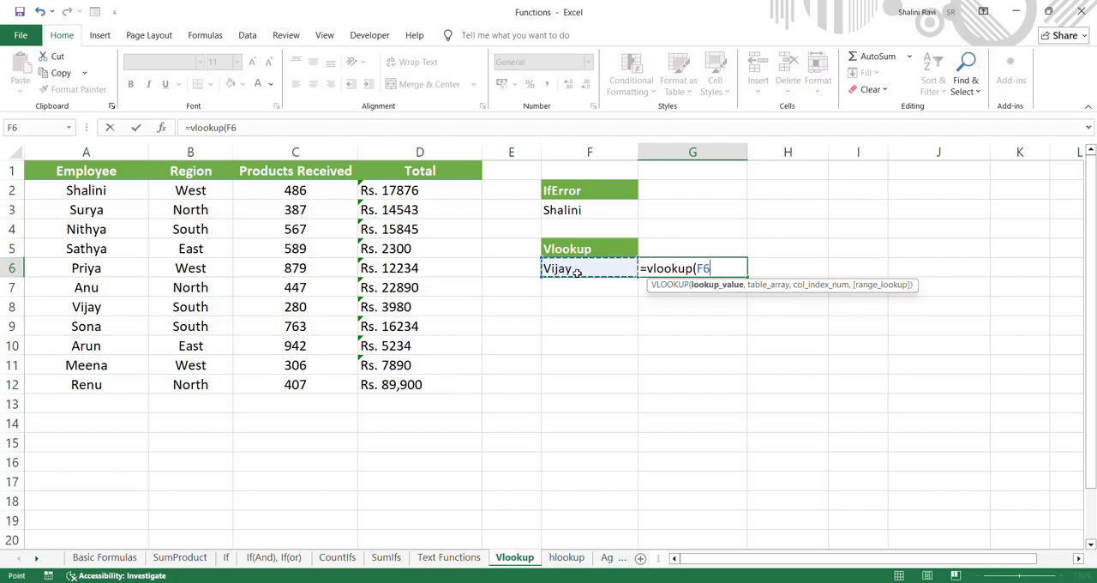
text(,)
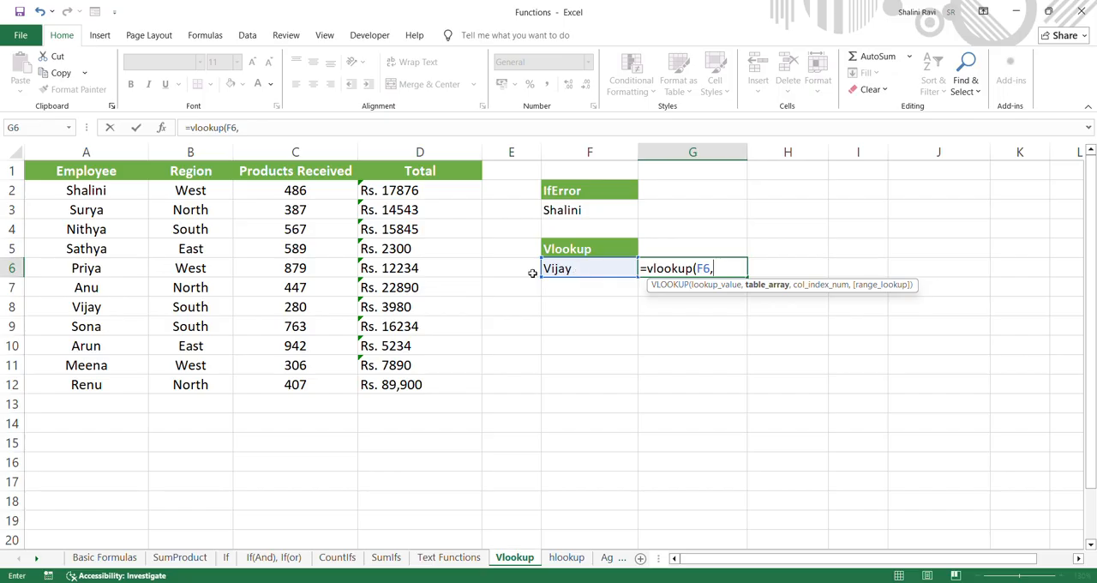
drag(68, 190, 434, 386)
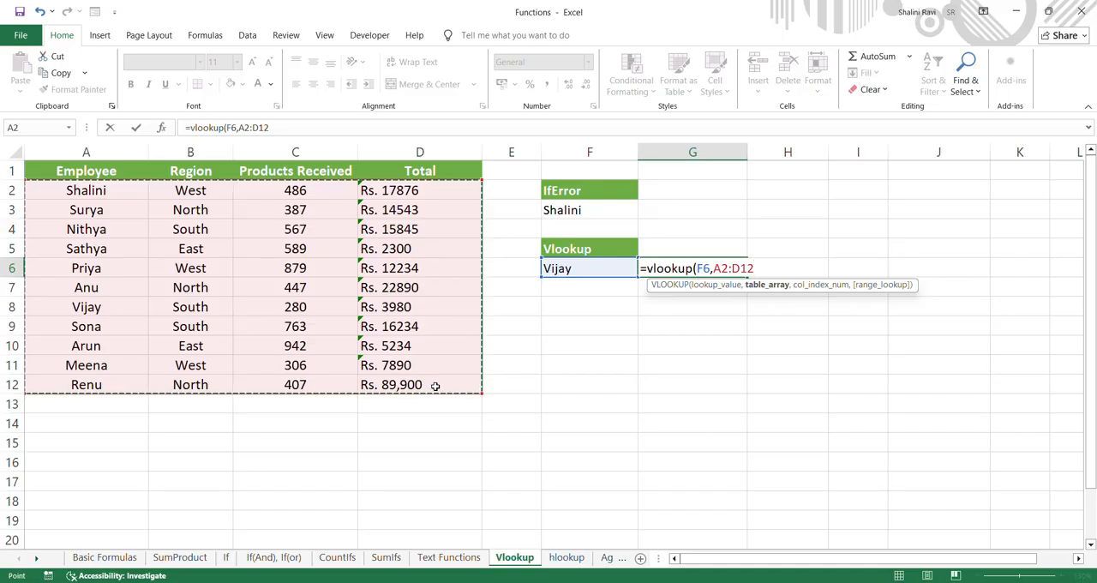
text(,)
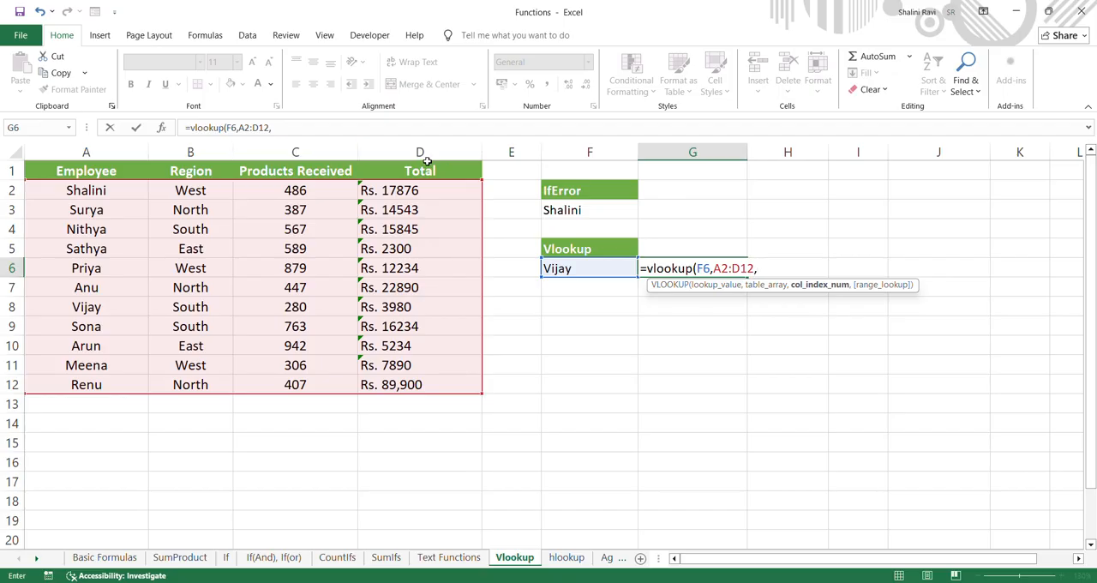
Complete the VLOOKUP formula in G6 with column index 4 and FALSE for an exact match
click(791, 270)
text(,)
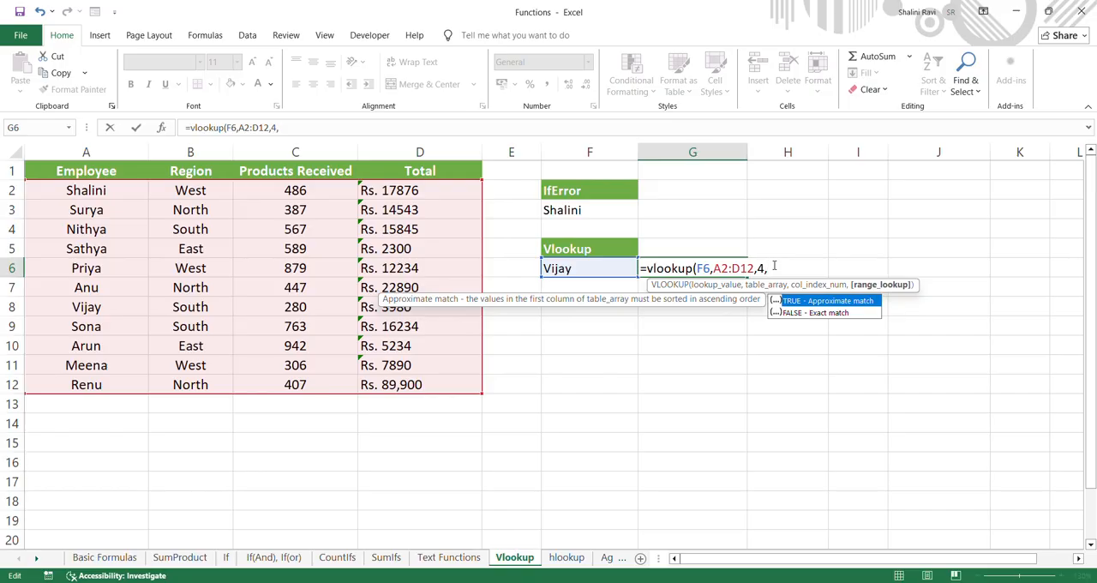
click(848, 314)
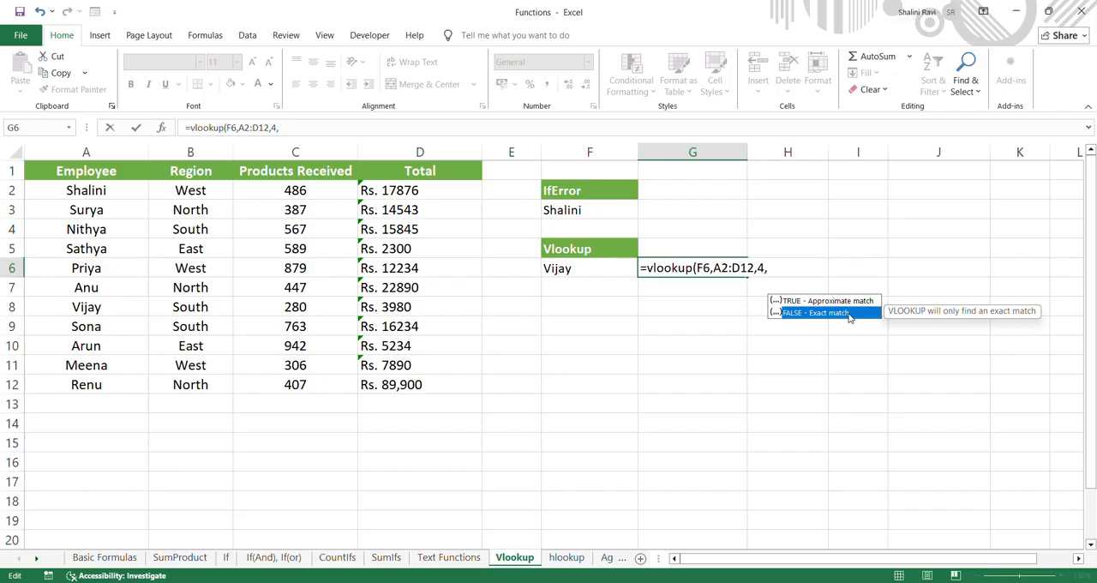
double_click(849, 313)
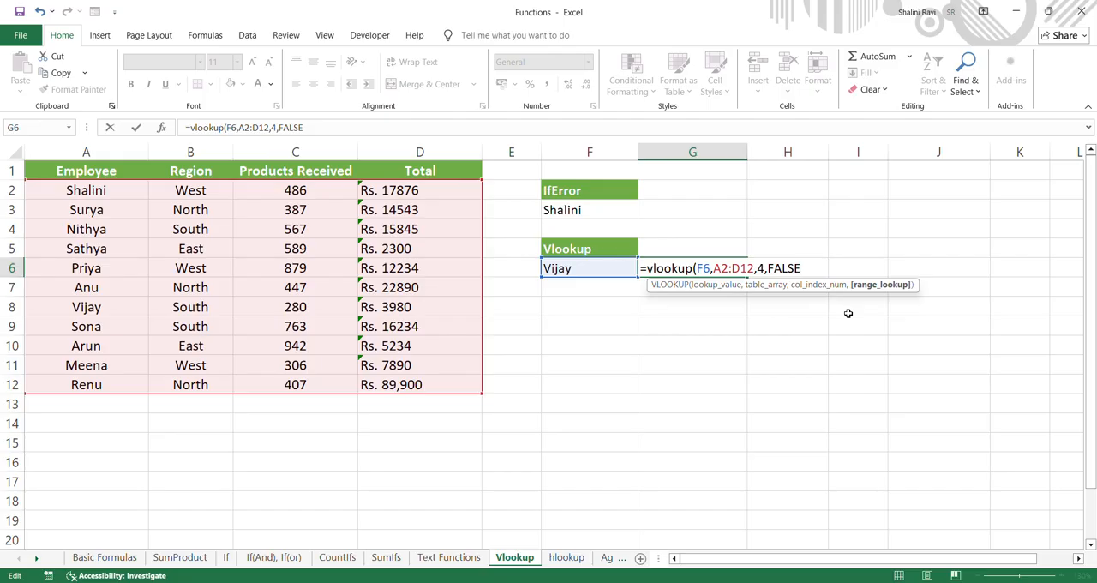
text())
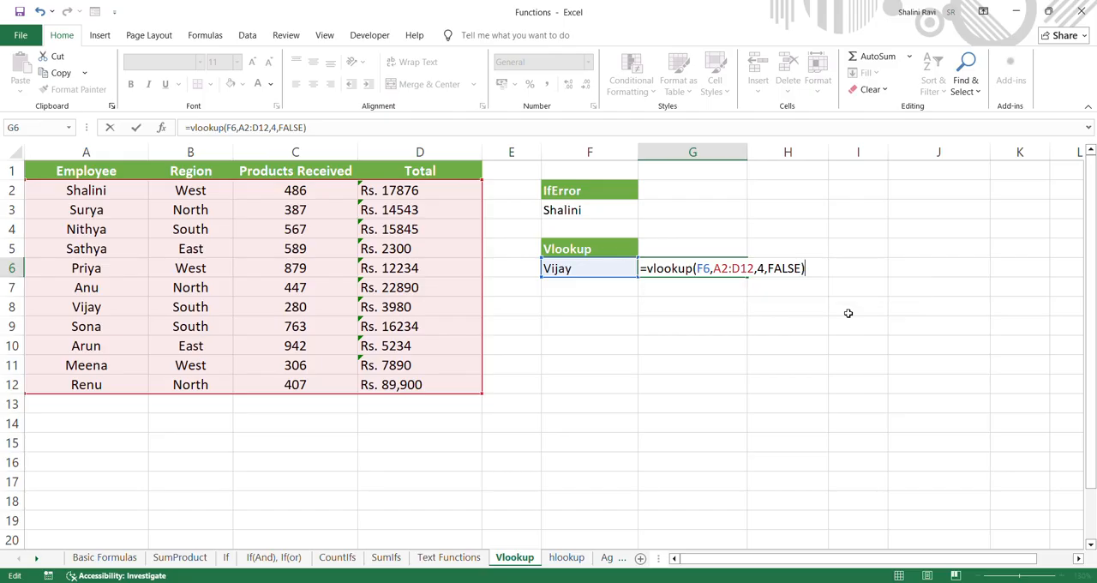
key(Return)
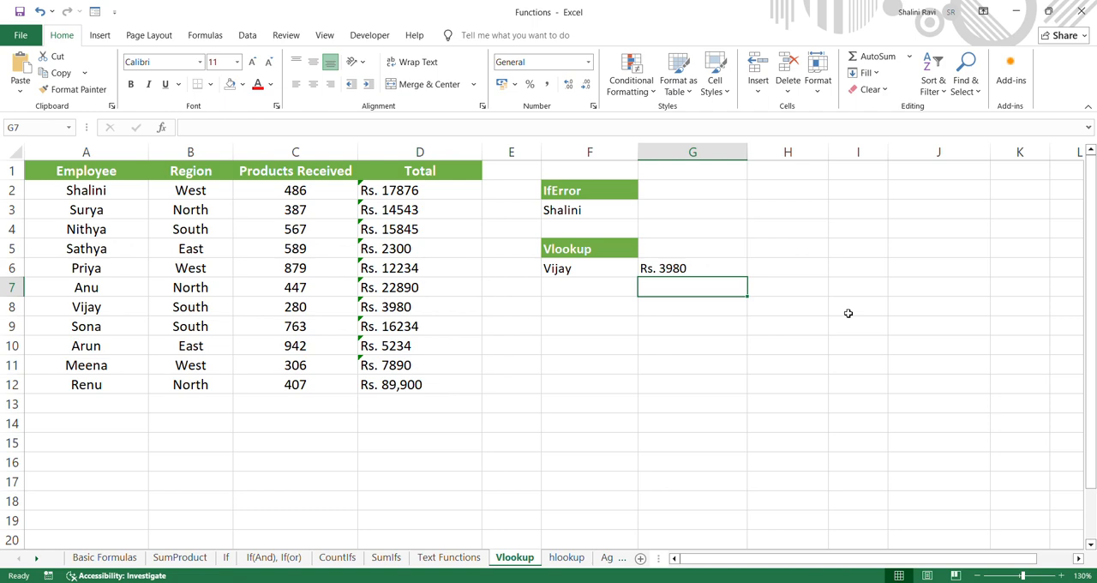
Test the lookup by entering the employee names from A7, A9 and A11 one at a time in cell F6
click(597, 267)
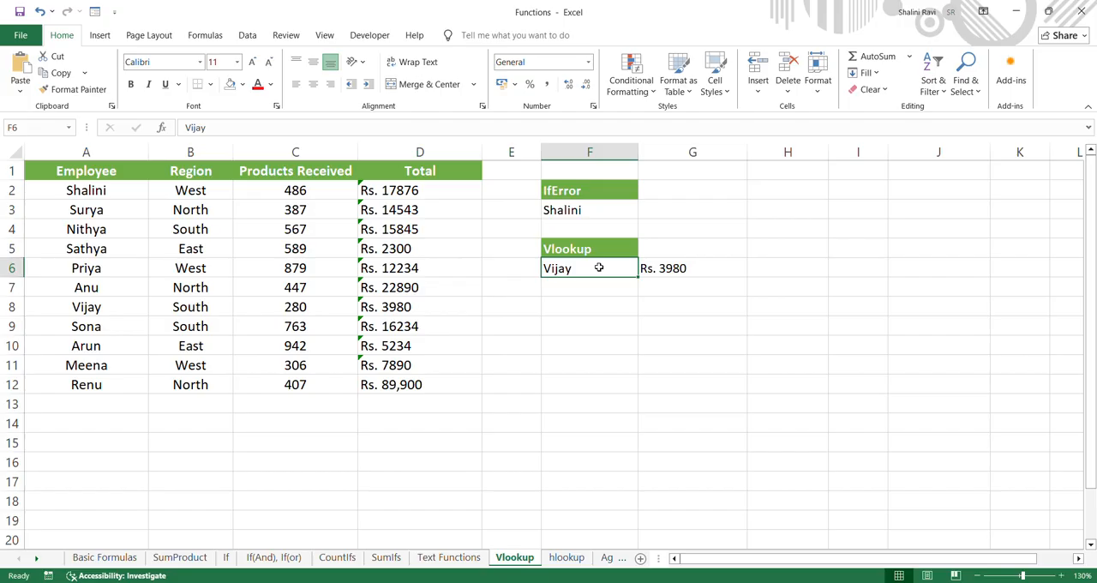
text(Anu)
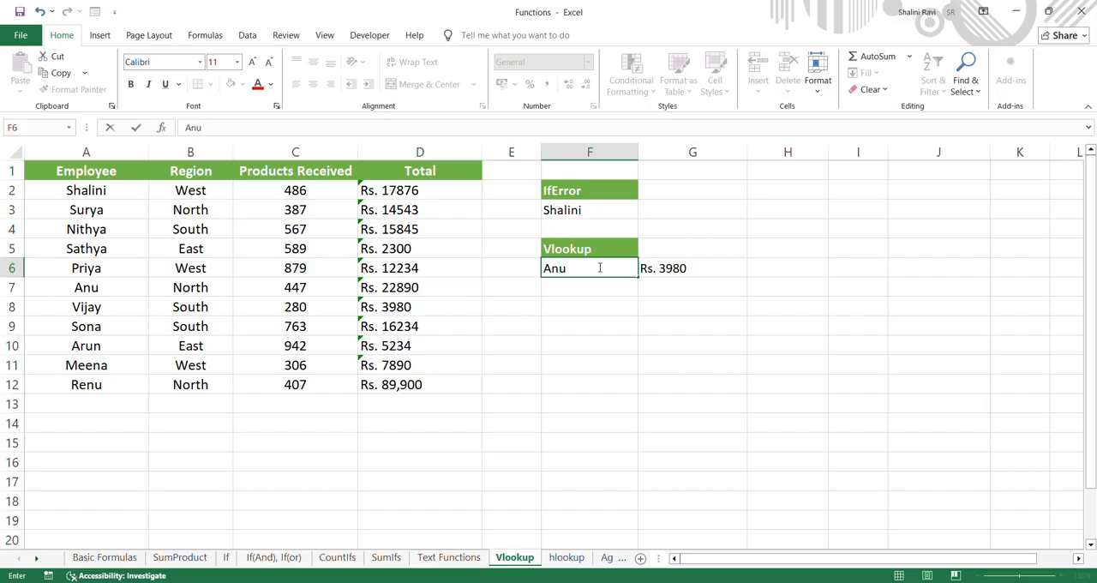
key(Return)
click(598, 267)
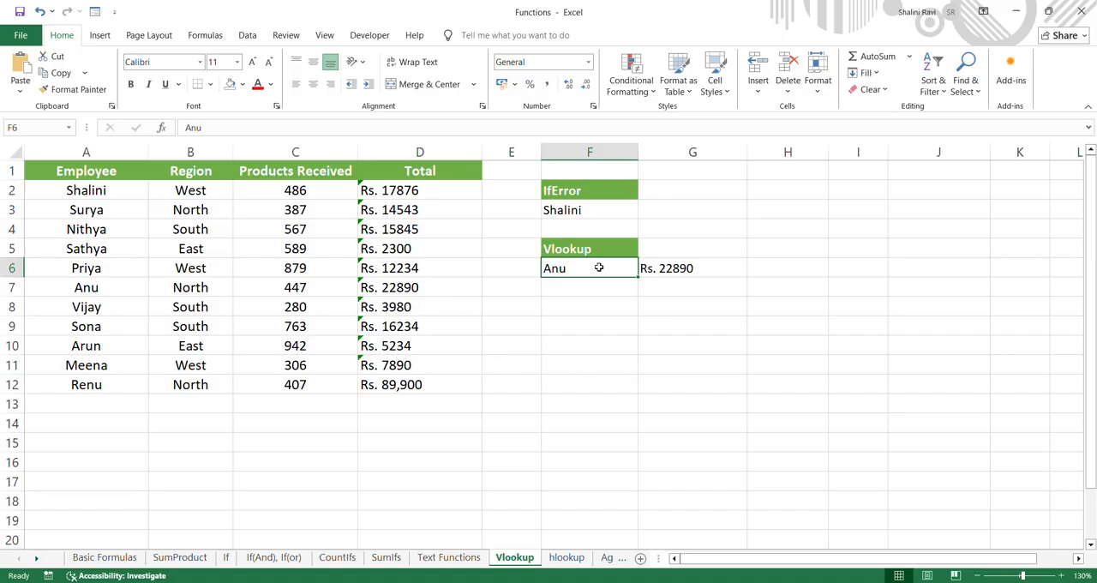
text(Sona)
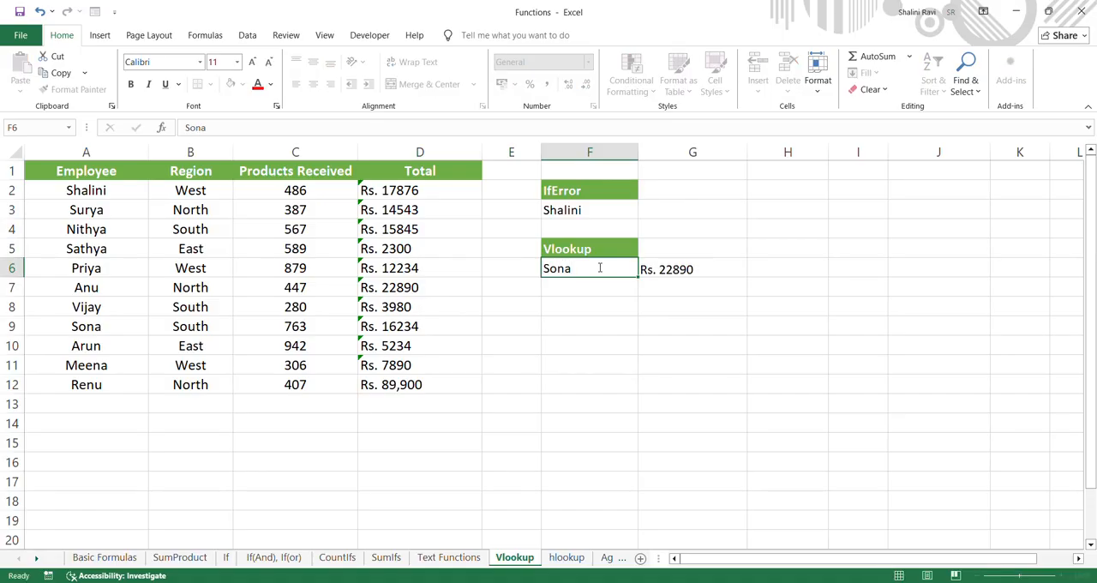
key(Return)
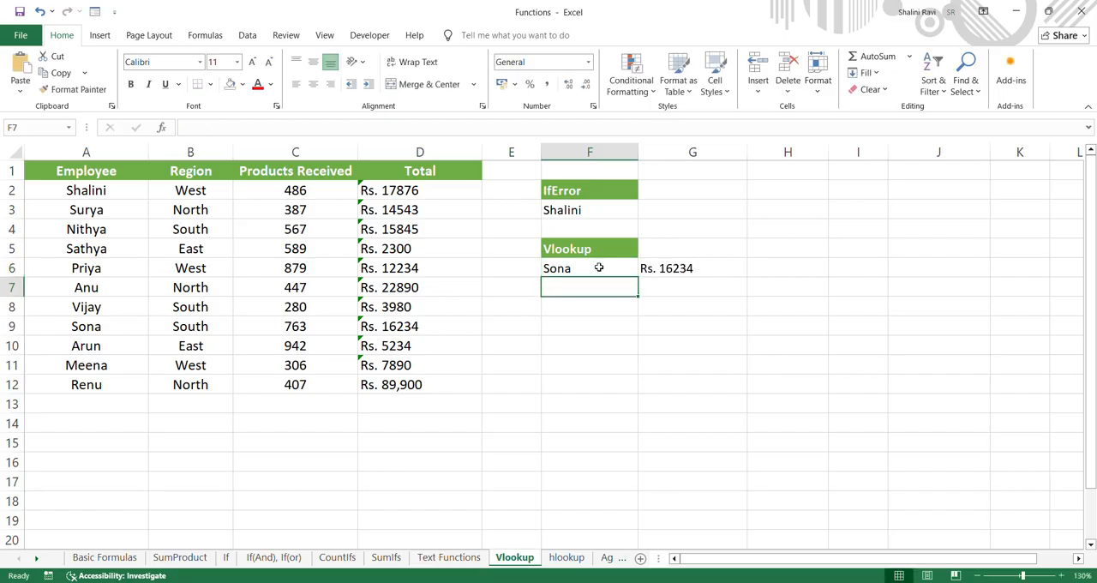
click(599, 267)
text(Meena)
key(Return)
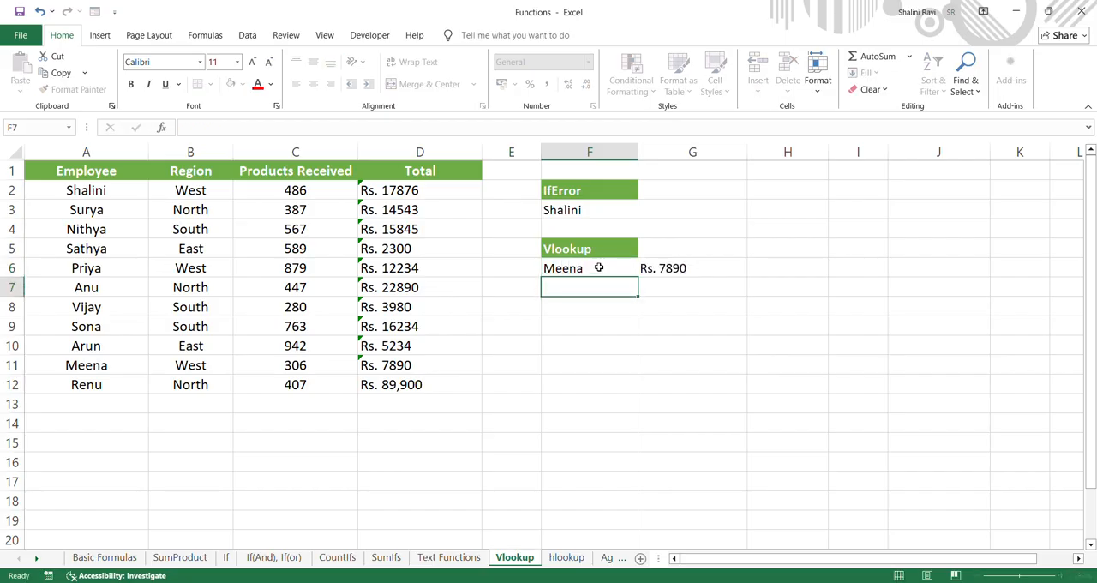
Replace the lookup name in F6 with an employee name that does not occur in the table A2:D12
click(598, 267)
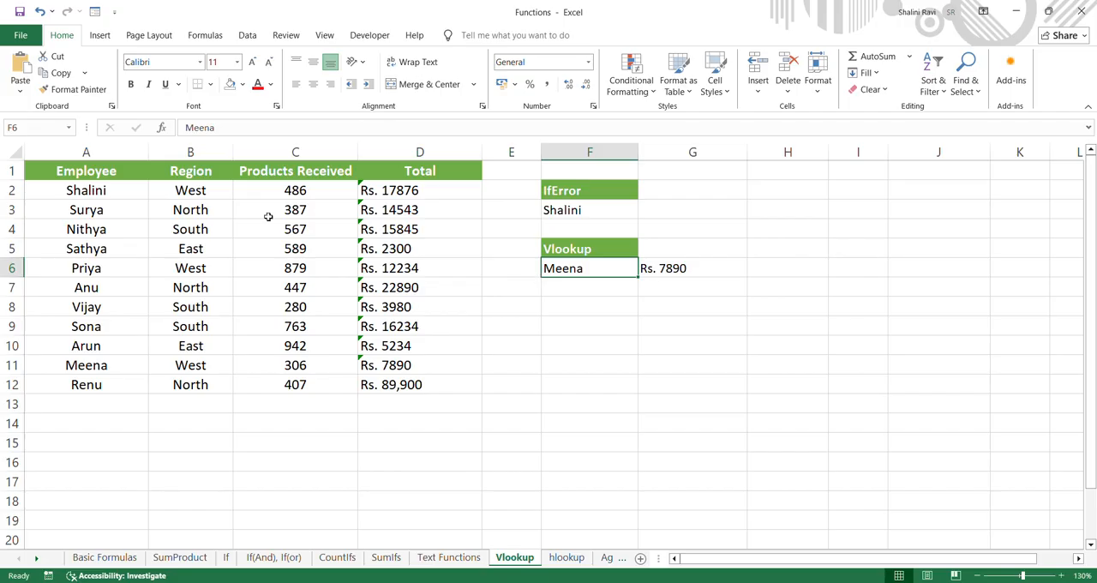
drag(108, 190, 435, 385)
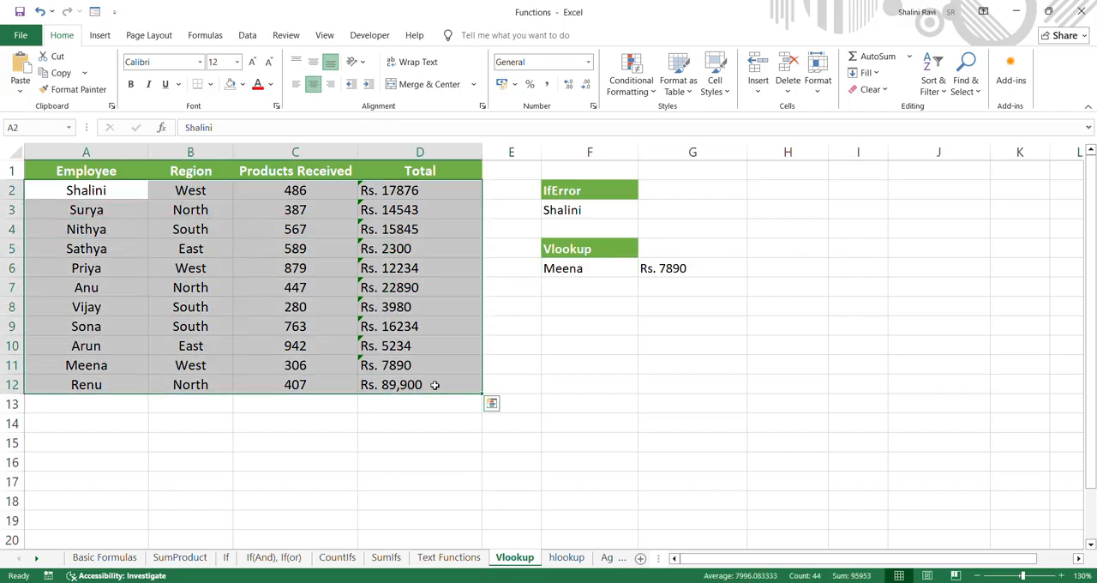
click(615, 275)
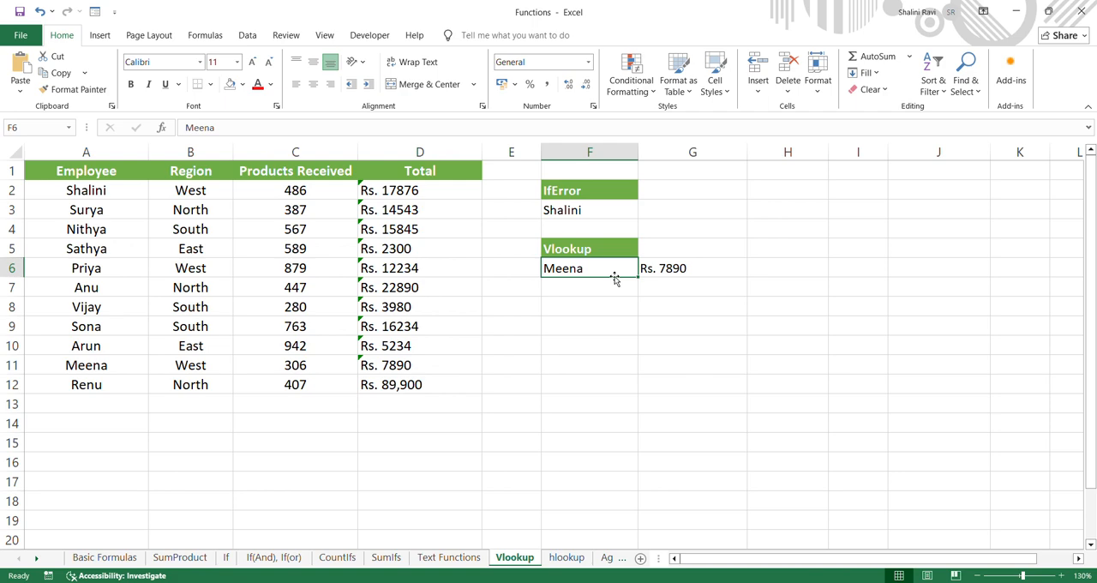
text(Shakthi)
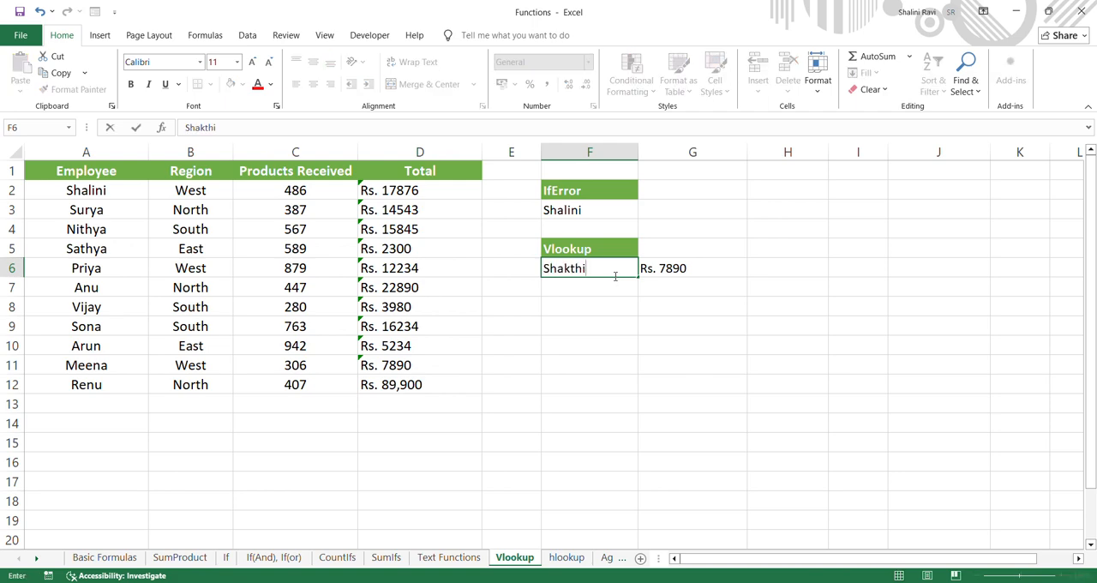
key(Return)
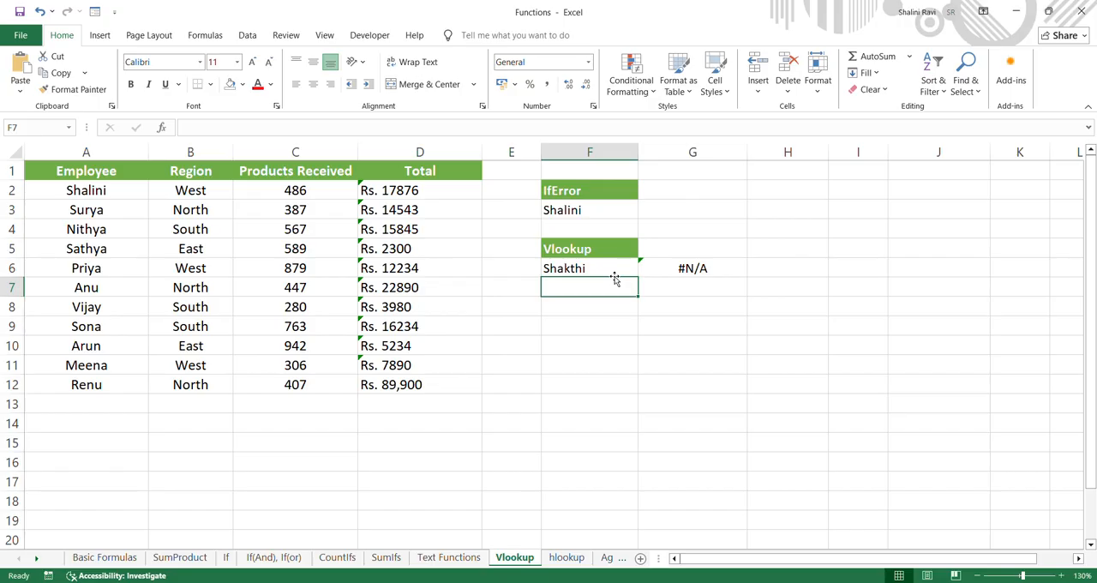
Replace the name under the IfError heading in F3 with the same unlisted employee name as in F6
double_click(610, 209)
text(Shakt)
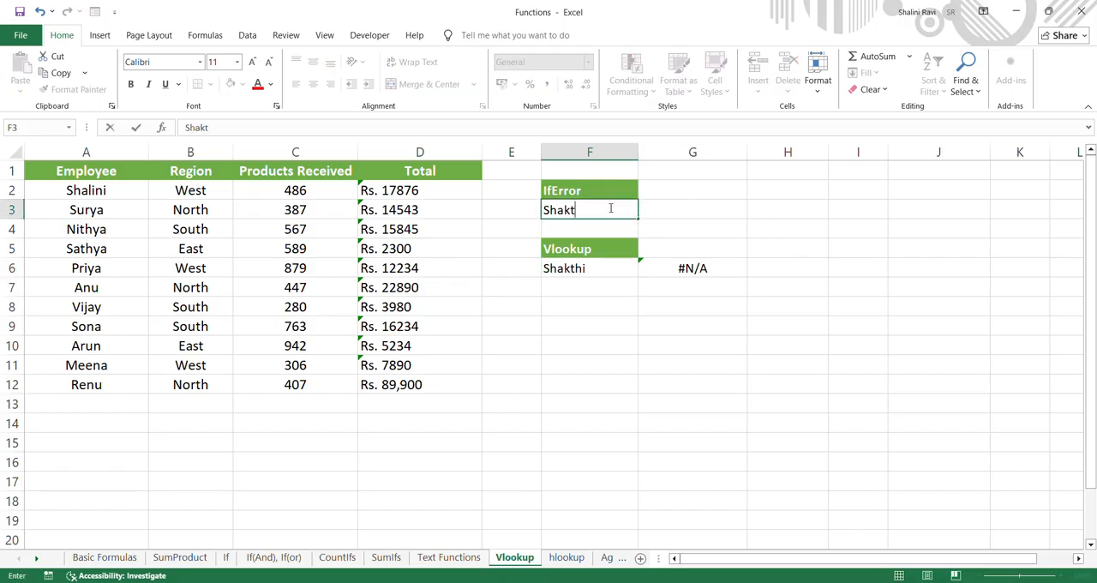
key(BackSpace)
text(thi)
key(Return)
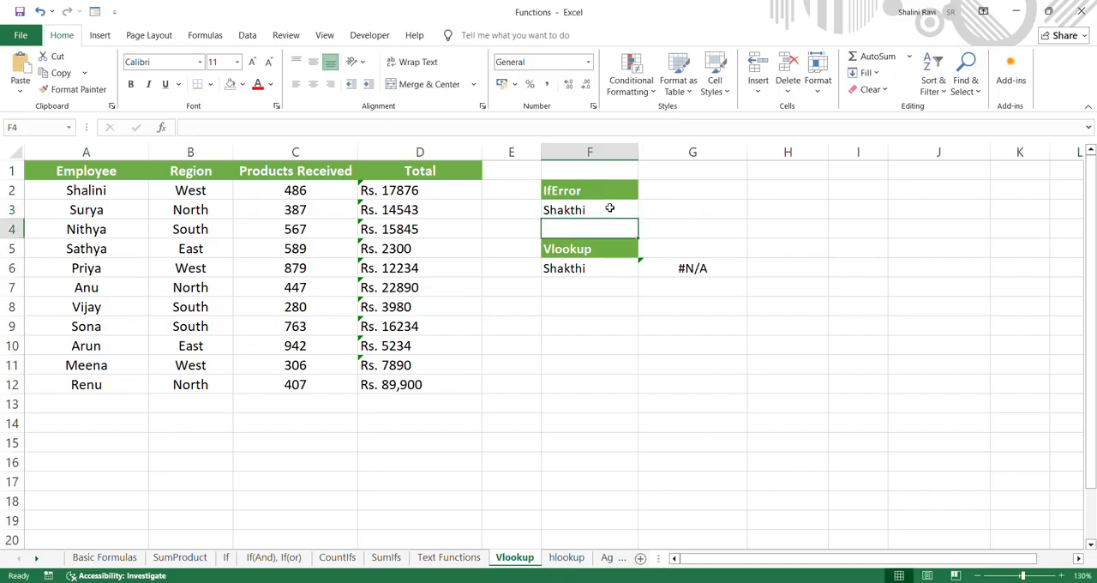
Begin a formula in G3 with IFERROR and a VLOOKUP nested as its value argument
click(693, 210)
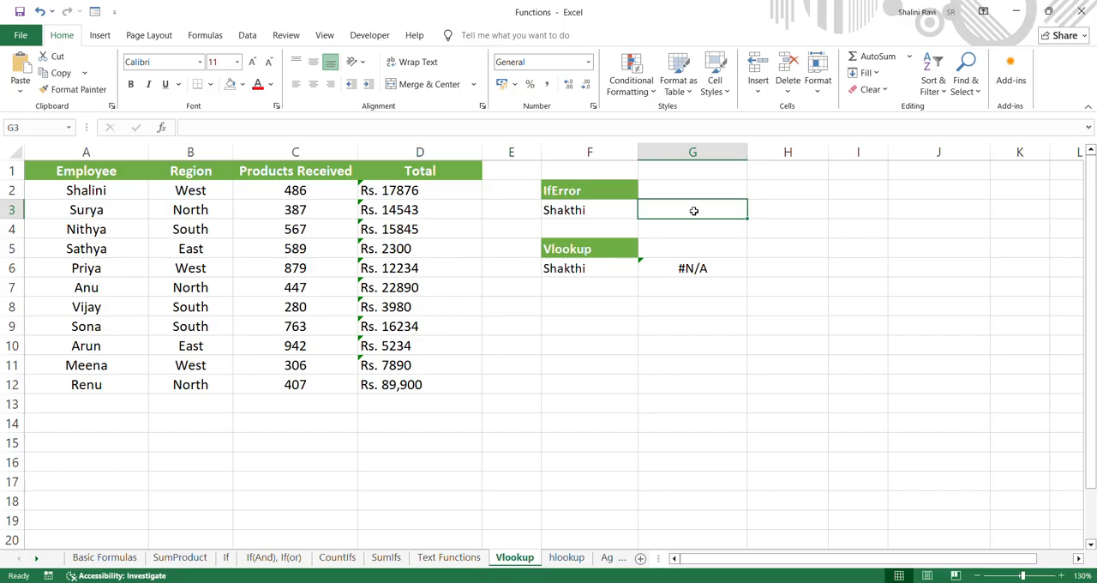
double_click(694, 210)
text(=iferror)
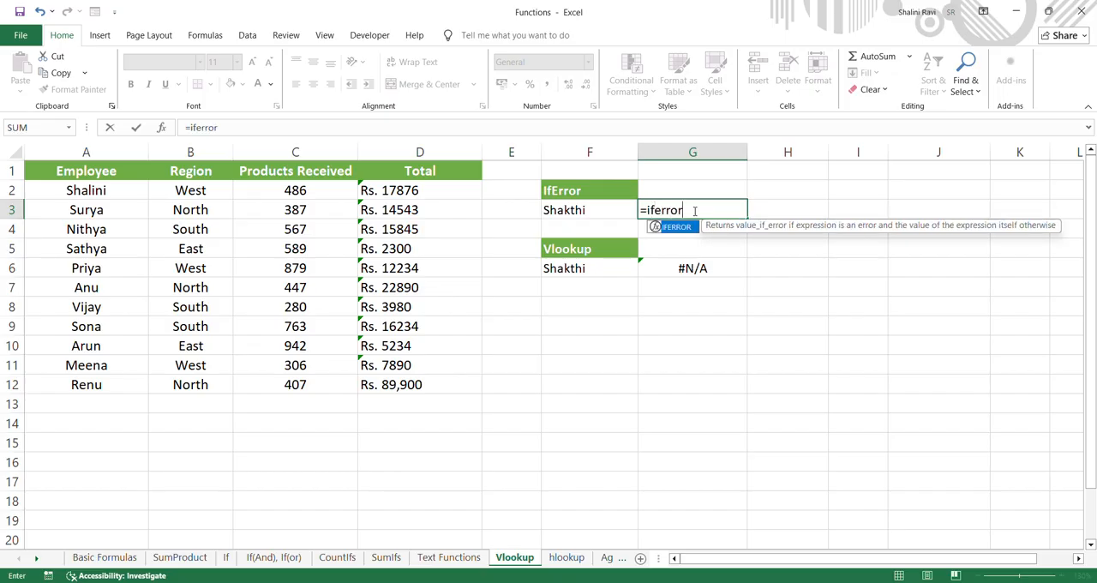
double_click(690, 230)
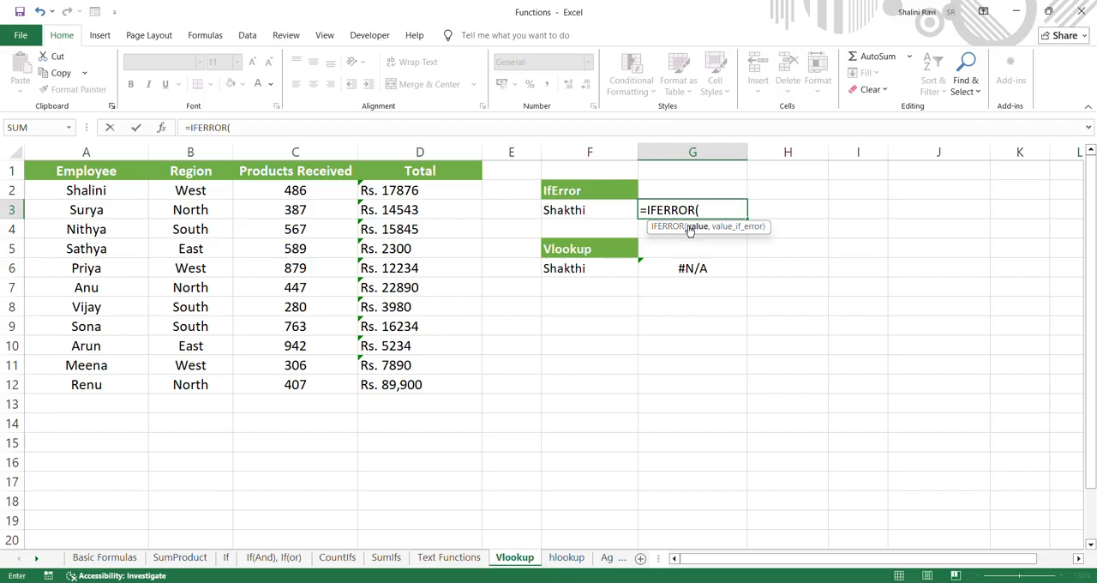
text(vlo)
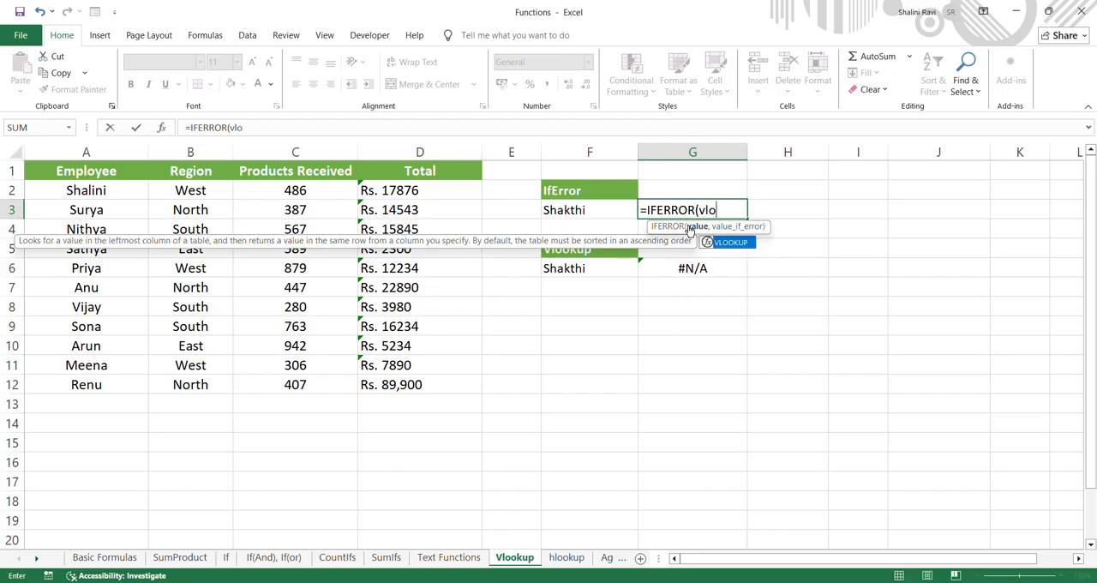
text(okup()
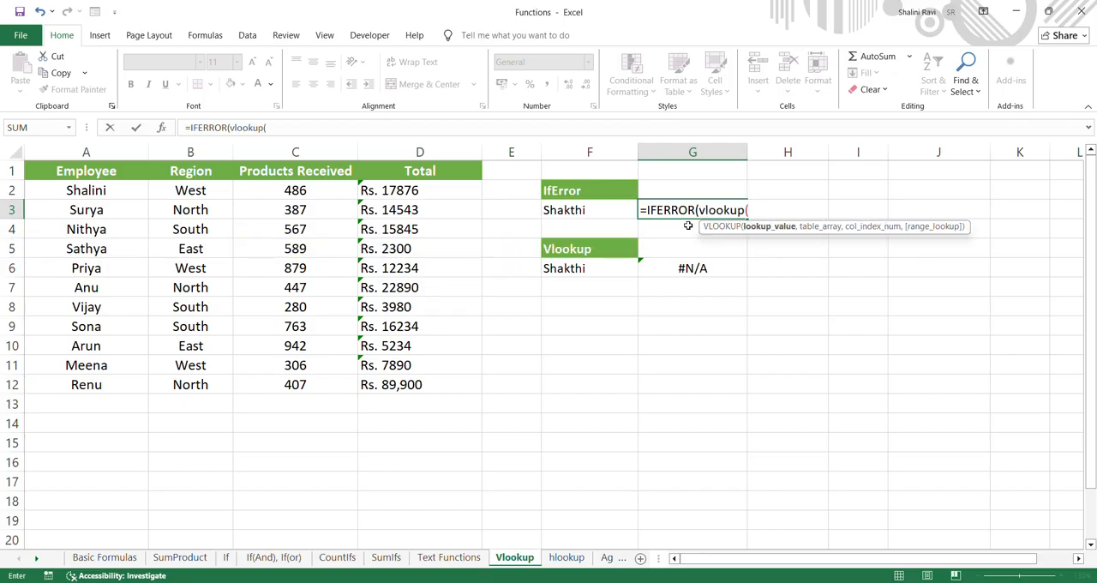
Fill in the nested VLOOKUP with lookup value F3, table A2:D12, column index 4 and FALSE for an exact match
click(613, 210)
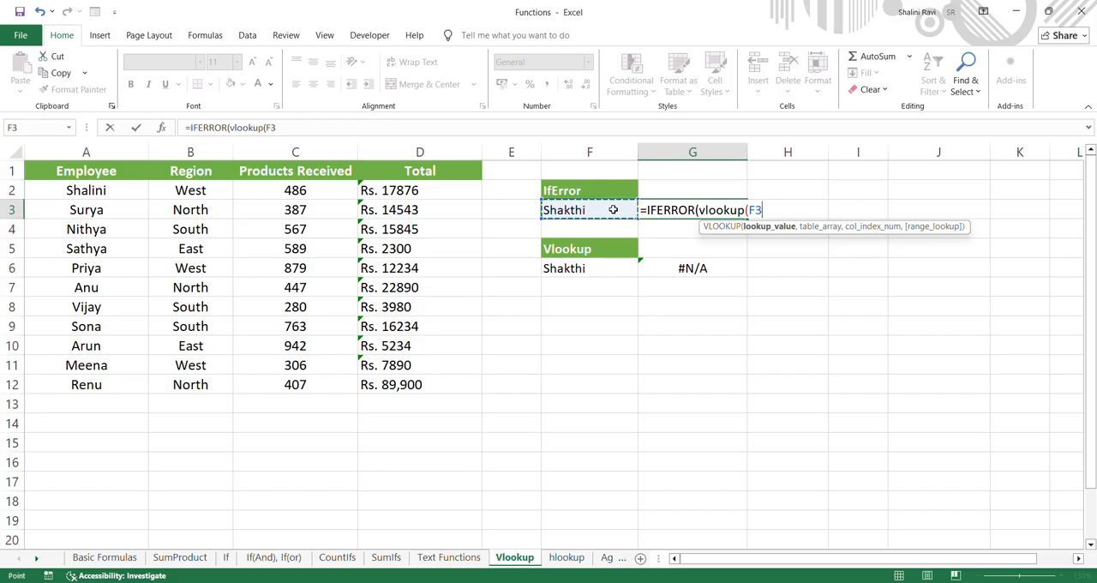
text(,)
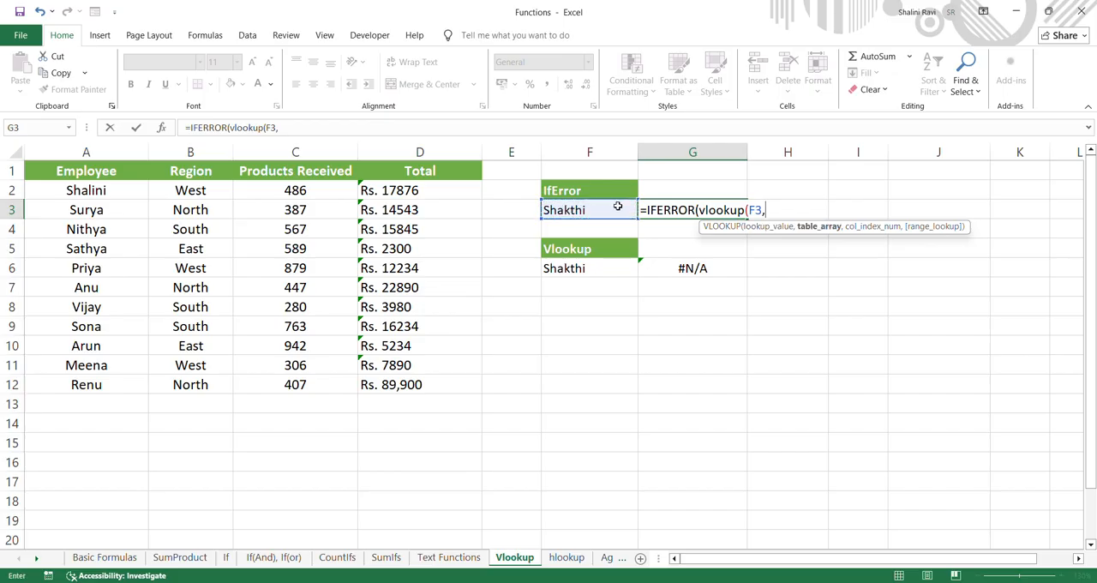
drag(104, 190, 469, 378)
text(,)
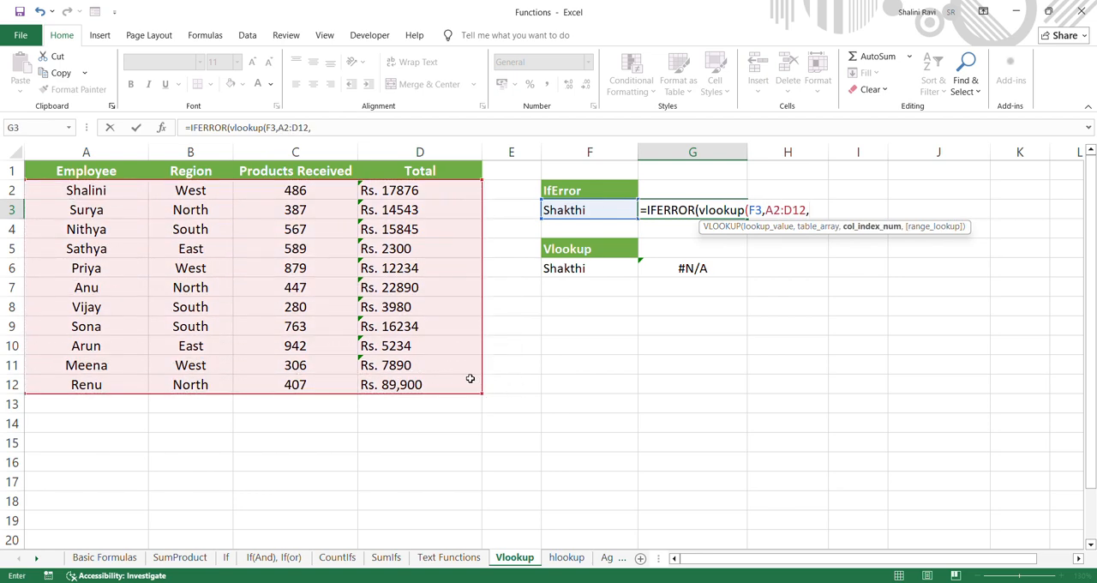
text(4,)
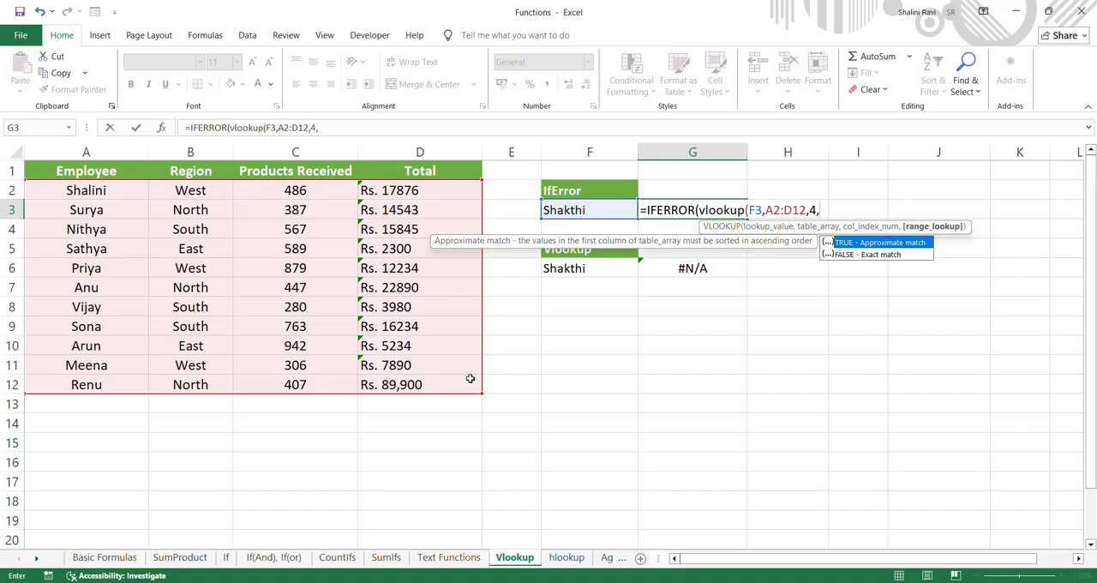
double_click(877, 254)
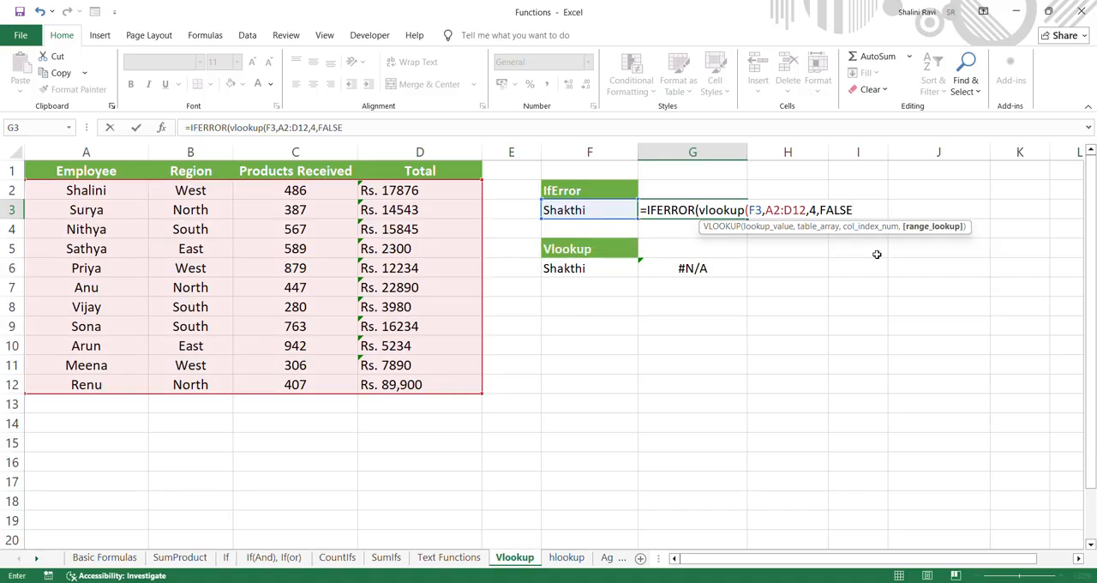
text())
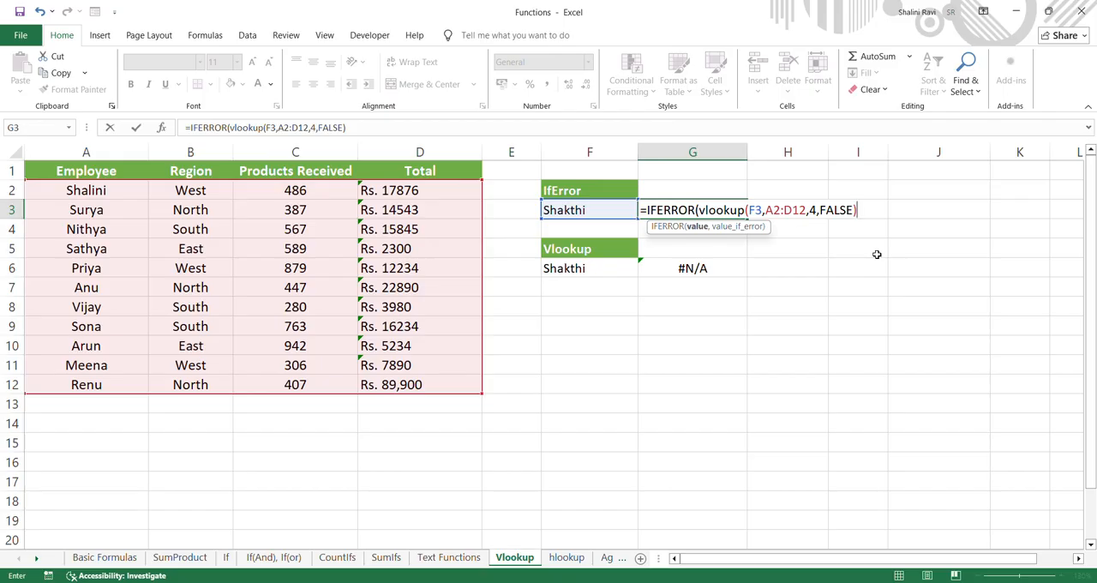
Complete the IFERROR formula in G3 with "Invalid Data" as the error value and compare it with the plain VLOOKUP in G6
text(,"Inva)
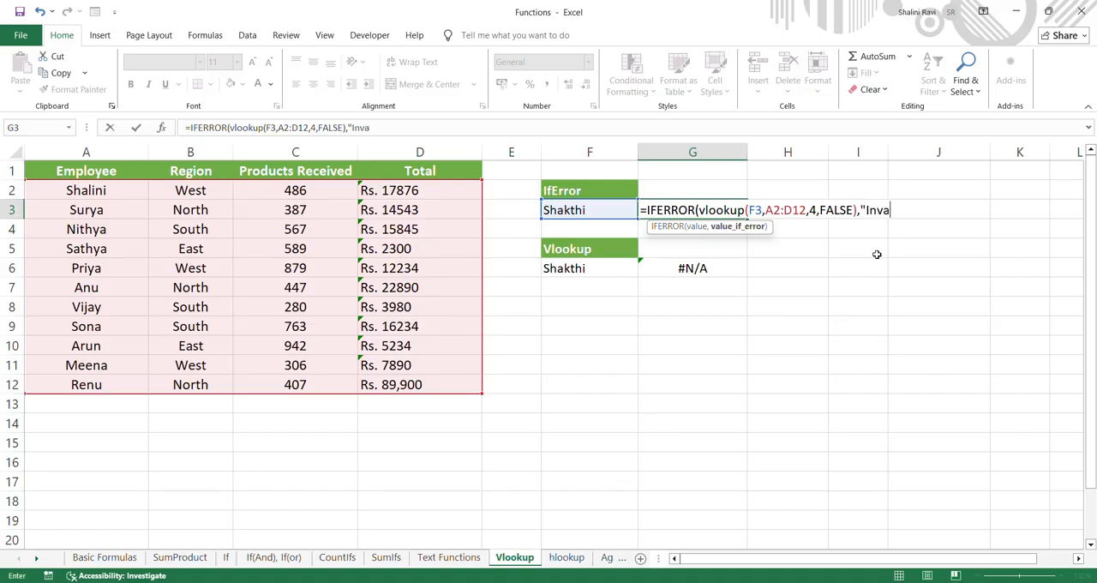
text(lid Data"))
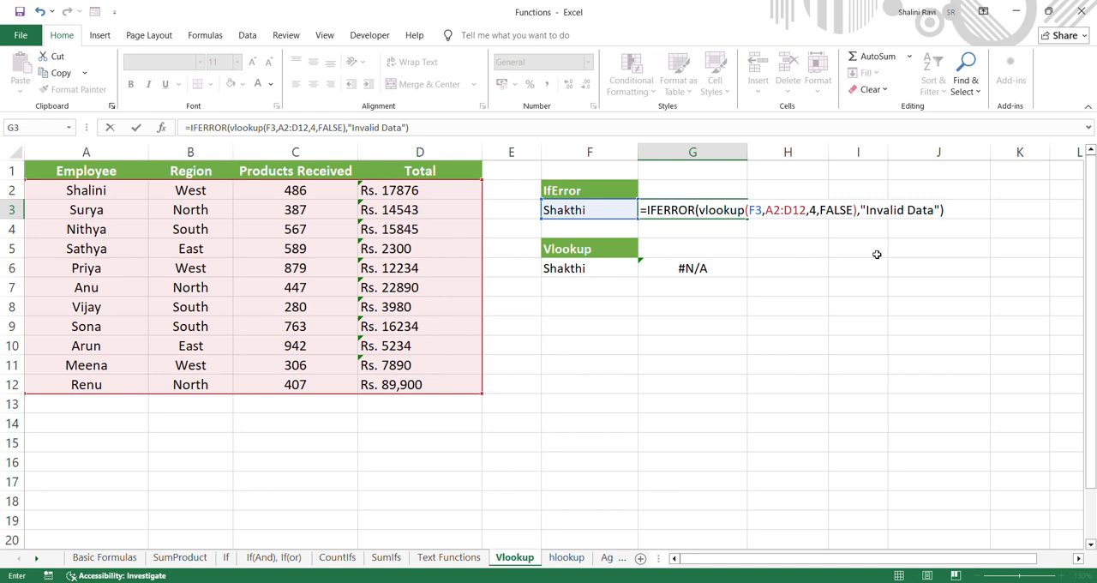
key(Return)
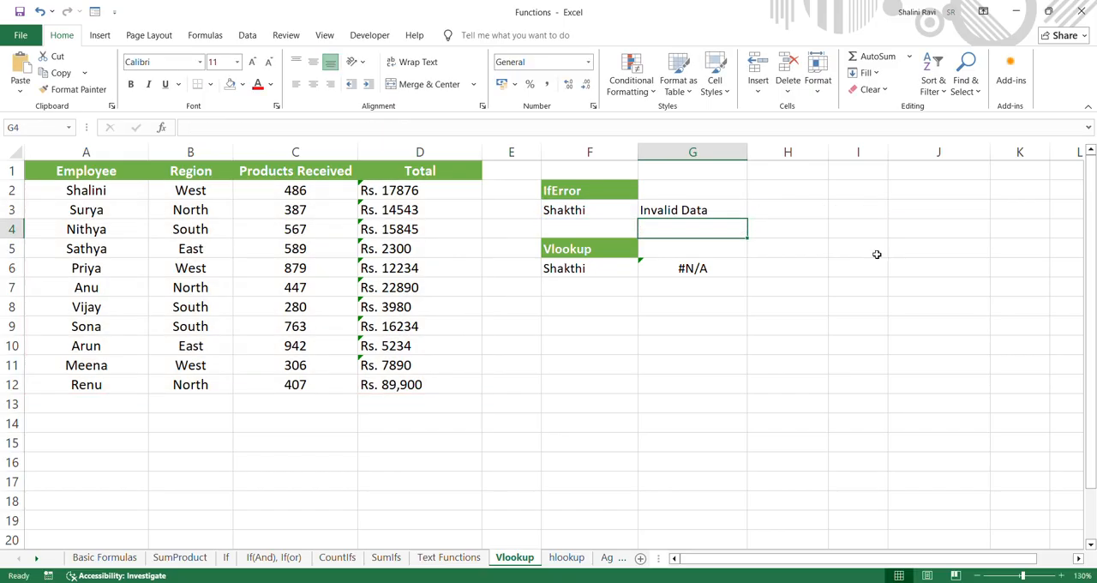
click(735, 271)
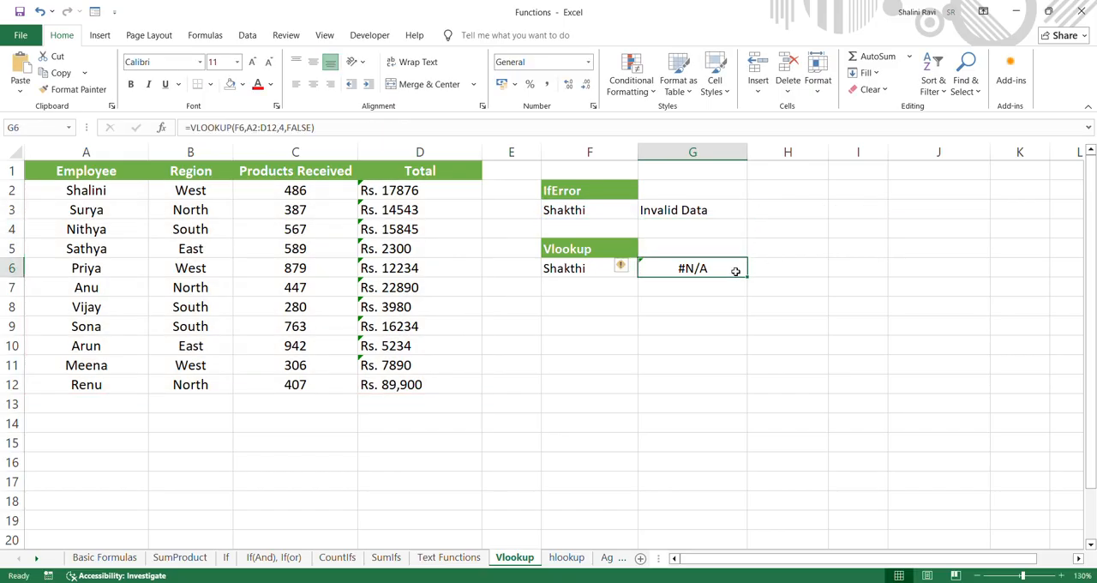
click(712, 204)
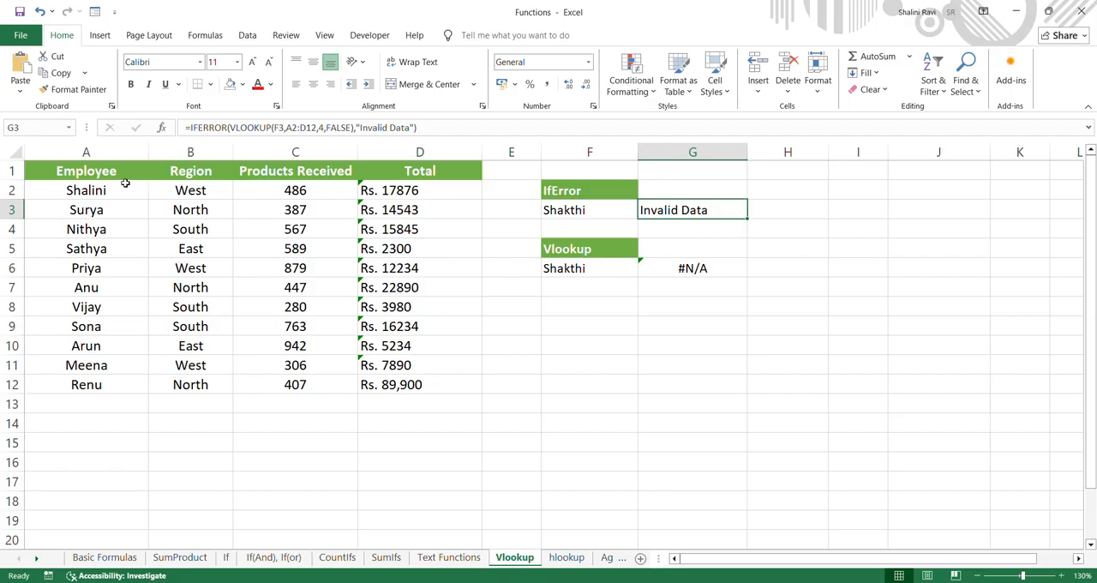
Open the hlookup sheet and examine the row headings and employee data of the horizontal table A1:E3
click(567, 557)
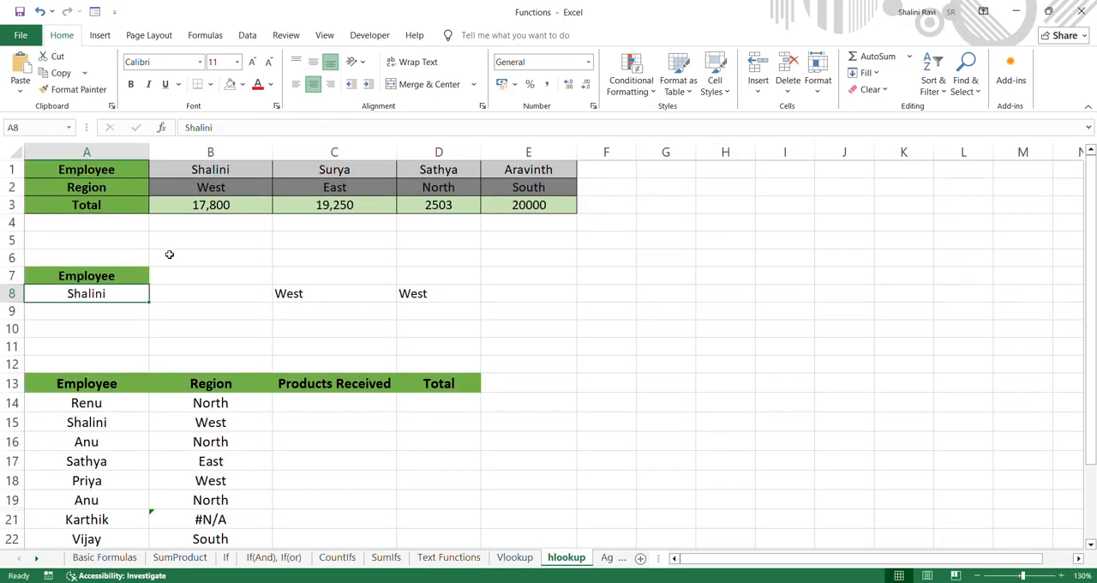
drag(125, 169, 512, 207)
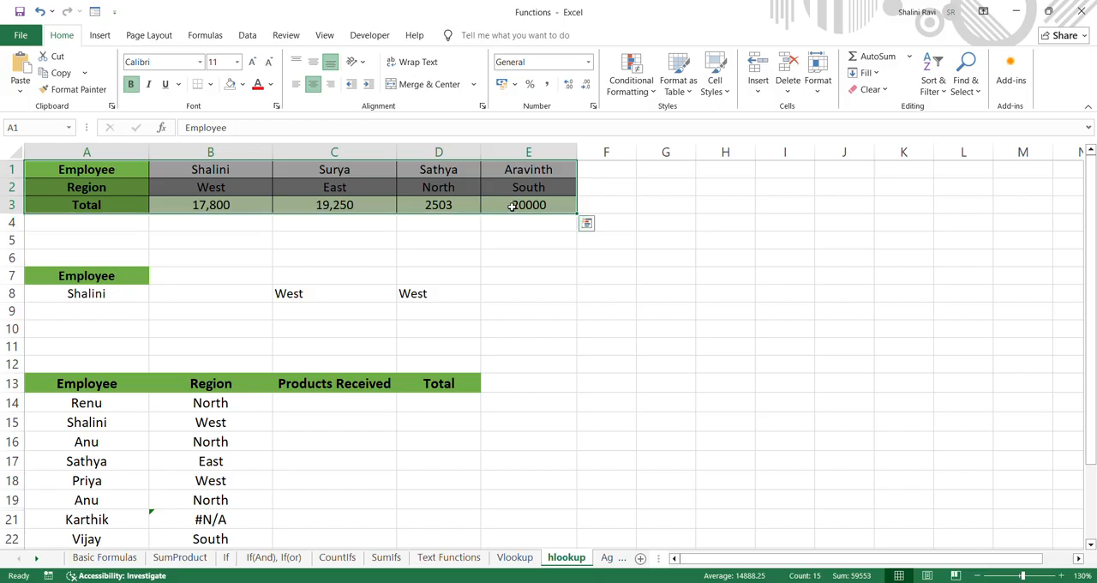
click(472, 238)
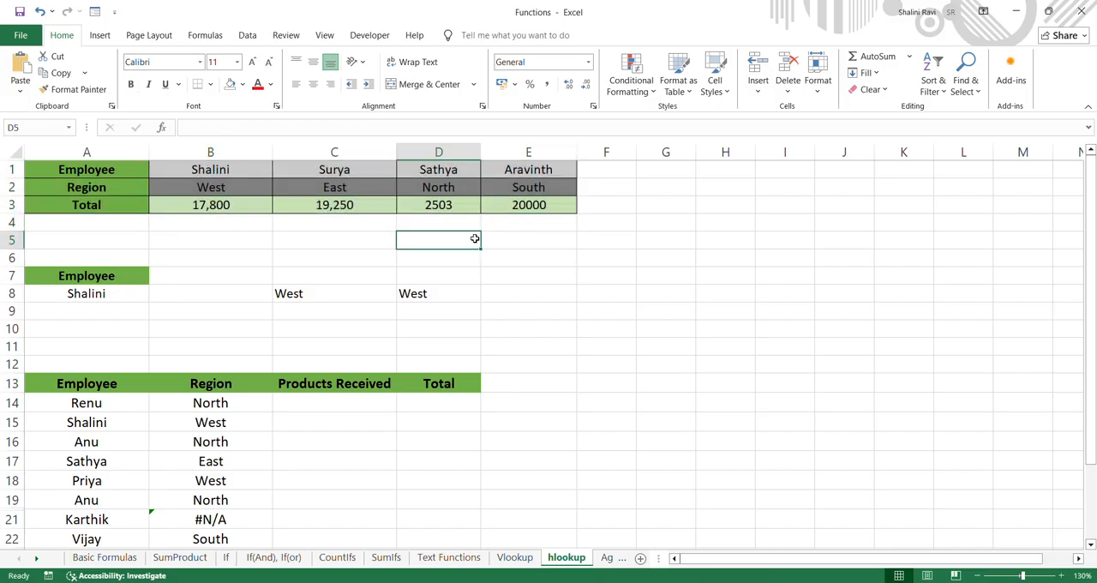
click(93, 176)
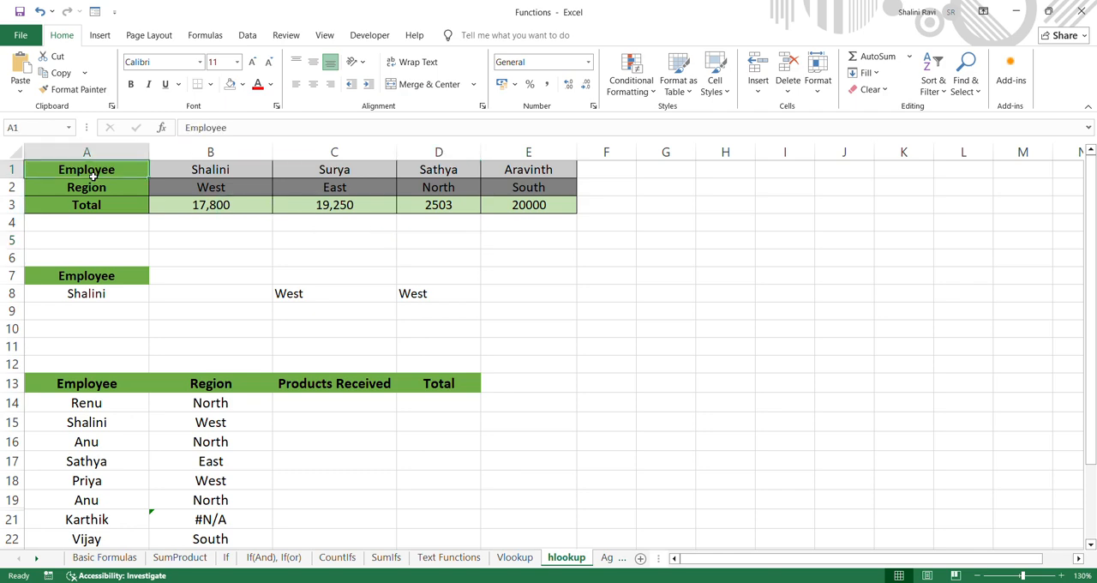
drag(92, 175, 95, 203)
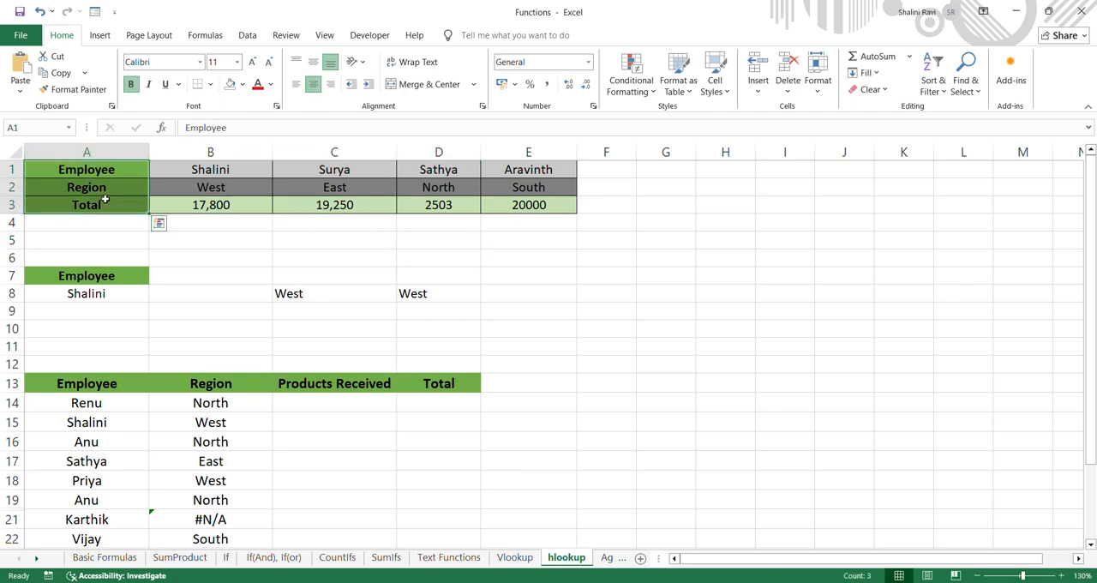
drag(207, 172, 535, 204)
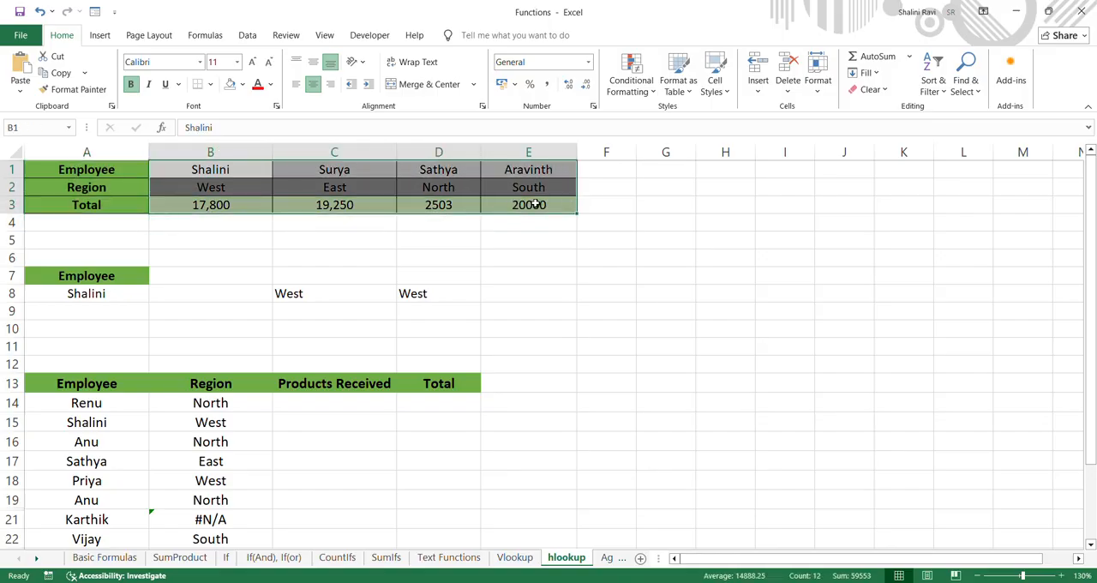
click(535, 204)
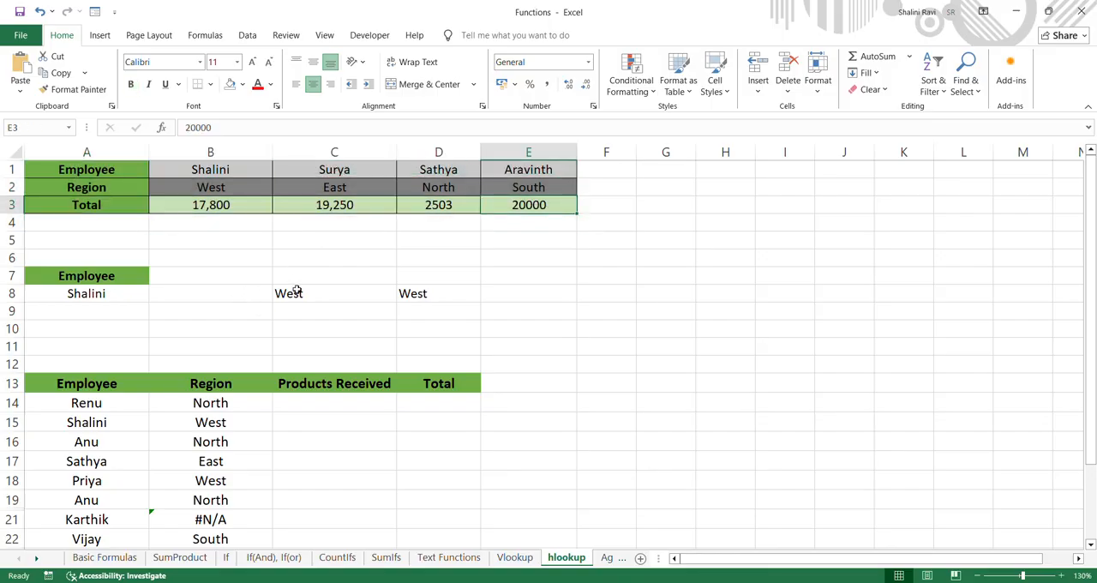
Clear the existing region results from cells C8 and D8
drag(296, 292, 406, 288)
key(Delete)
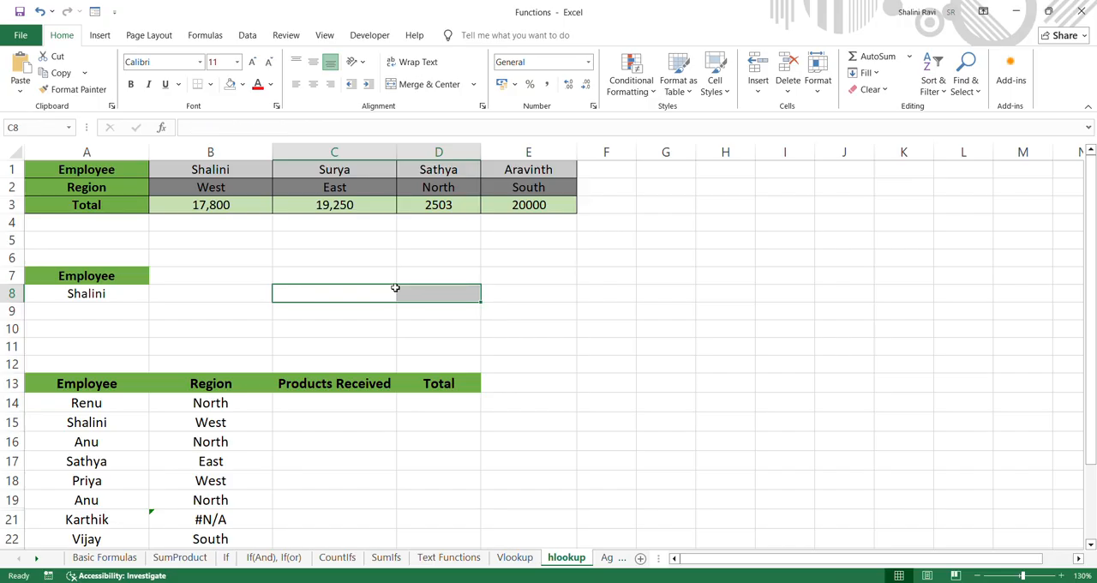
click(233, 288)
Begin an HLOOKUP formula in C8 with A8 as the lookup value and B1:E3 as the table array
click(331, 294)
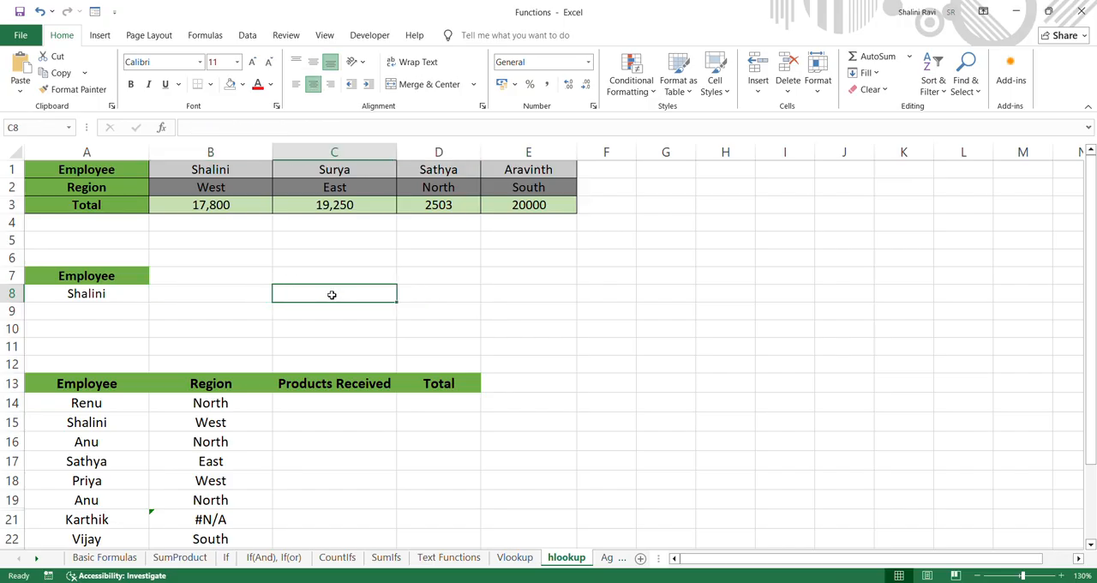
double_click(332, 295)
text(=hl)
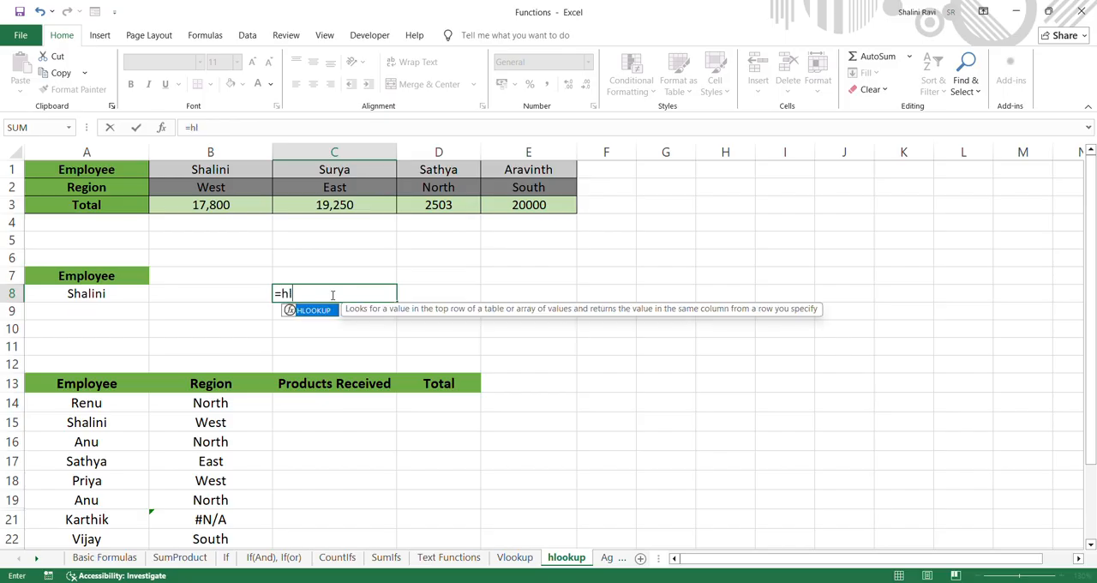
text(ookup()
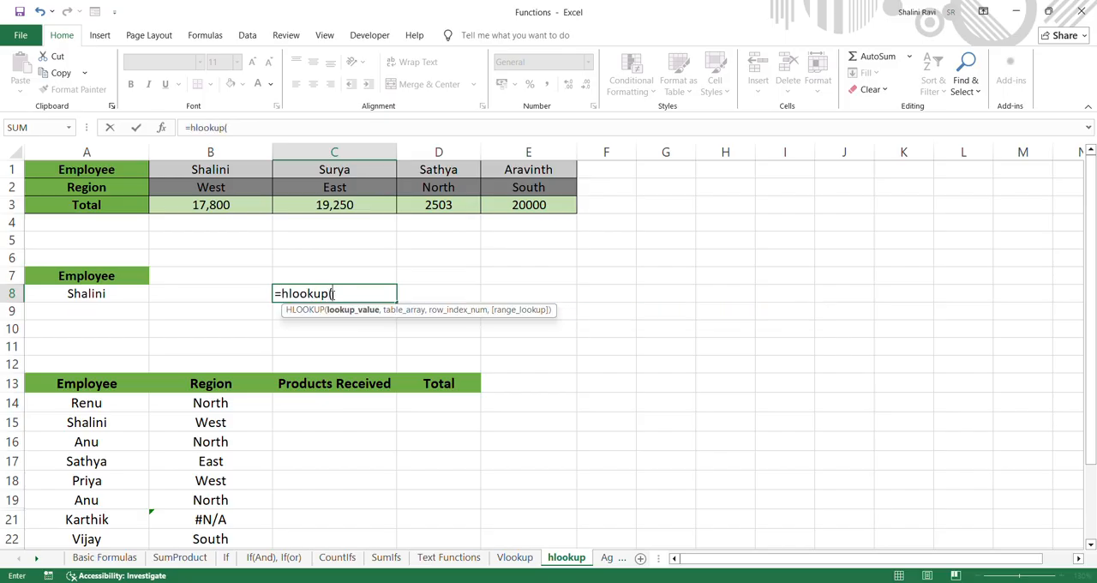
click(122, 294)
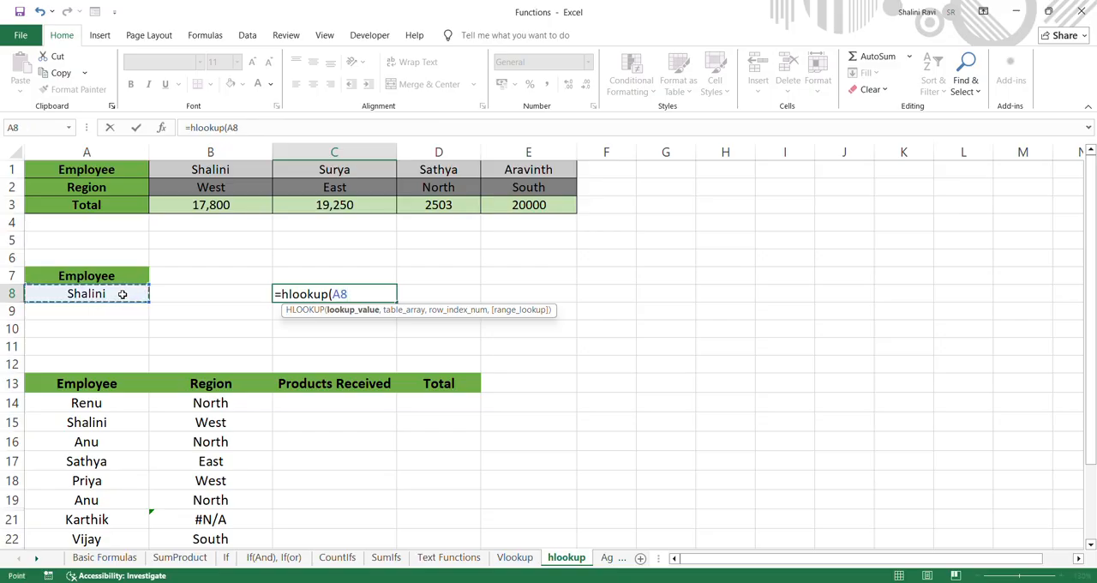
text(,)
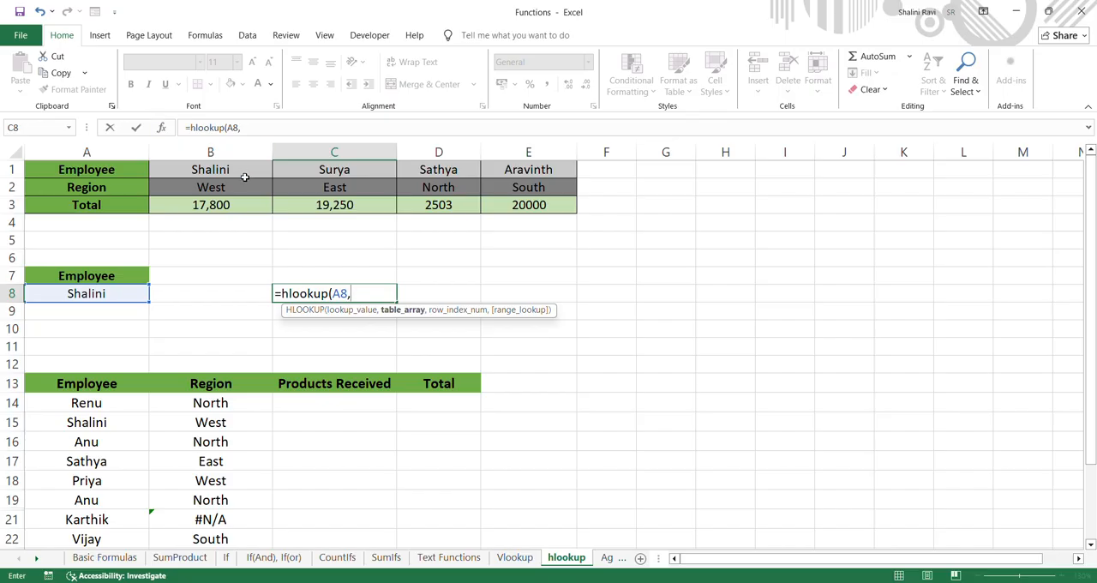
drag(224, 172, 543, 206)
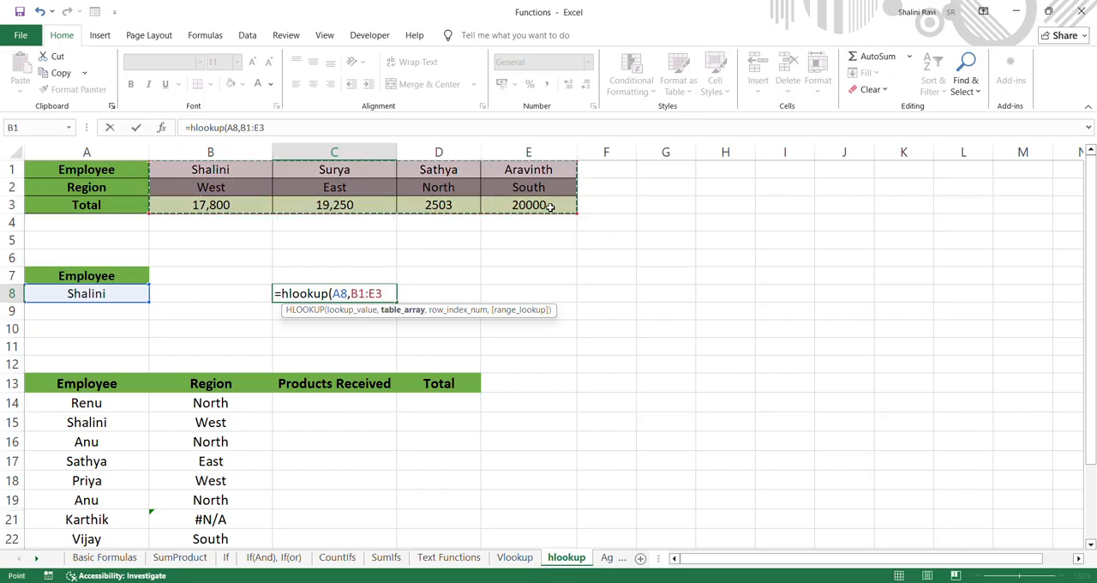
text(,)
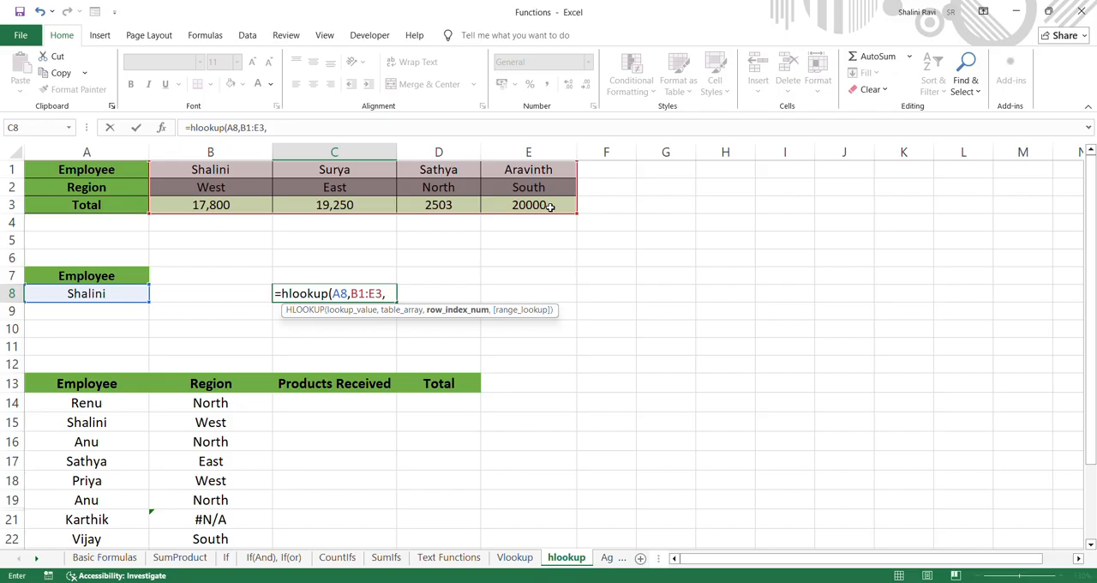
Complete the HLOOKUP formula in C8 with row index 3 and FALSE for an exact match
text(3,)
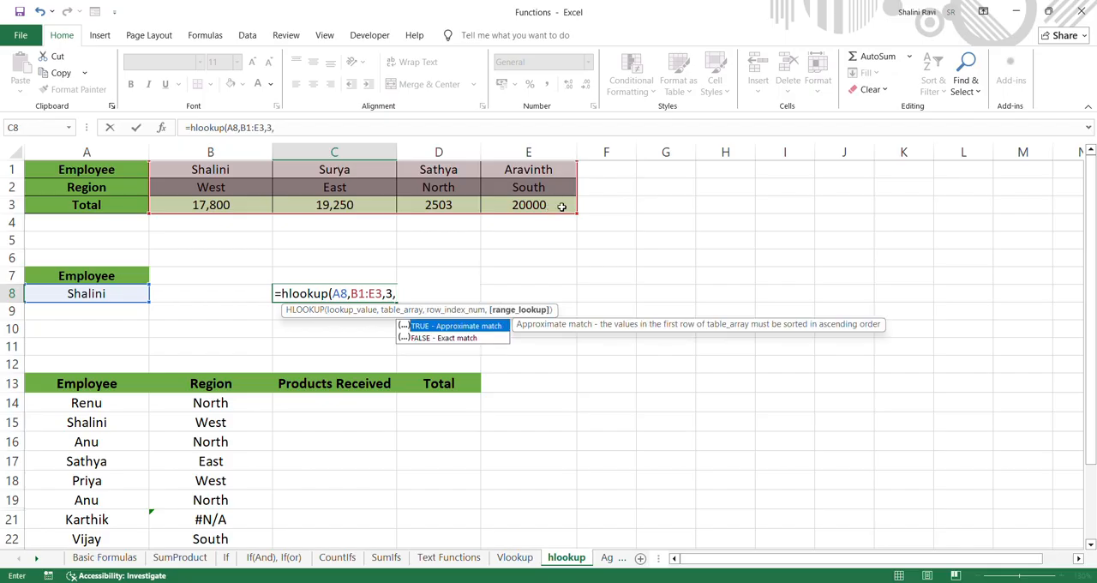
double_click(458, 337)
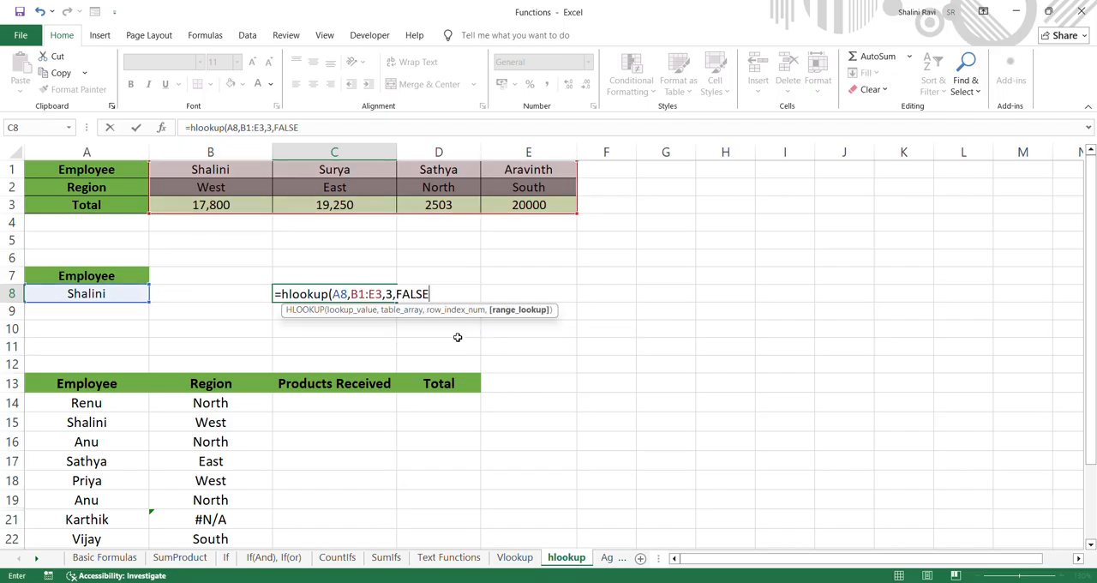
text())
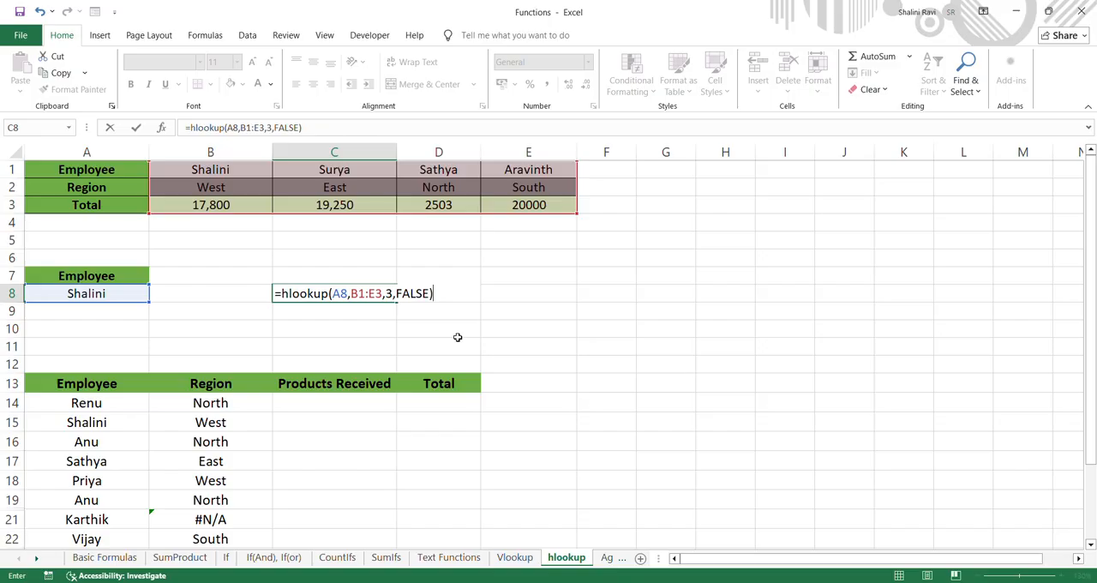
key(Return)
Commit the C8 formula and replace the lookup employee in A8 with the name from D1
click(72, 296)
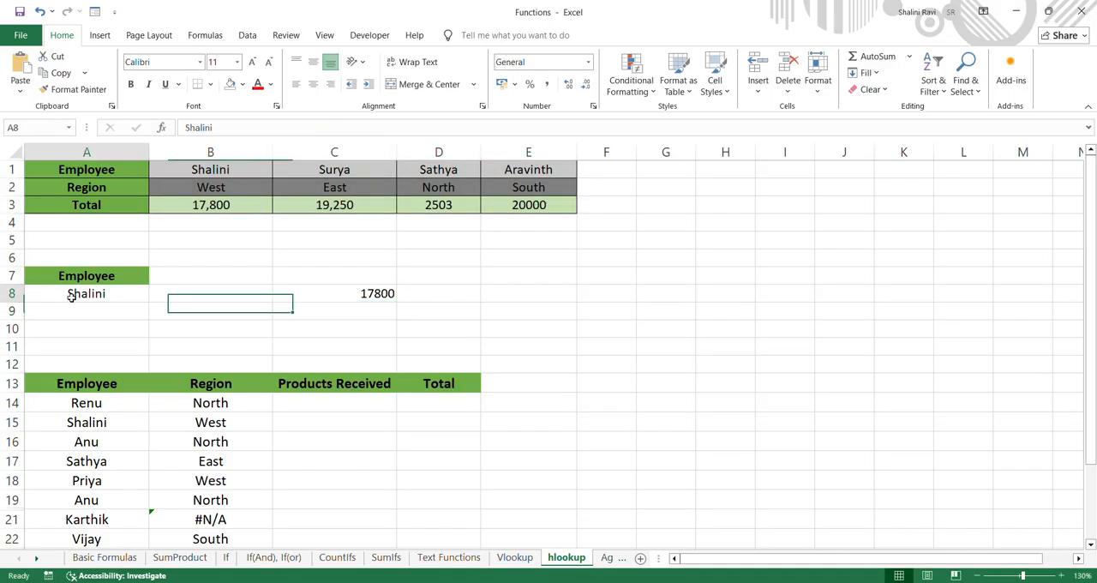
key(F2)
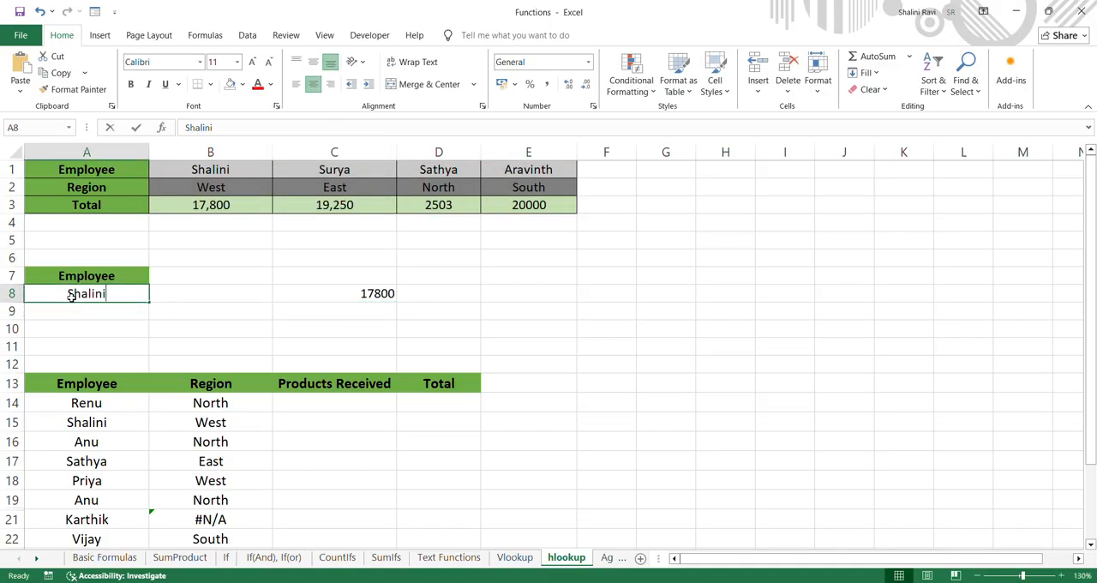
text(sathya)
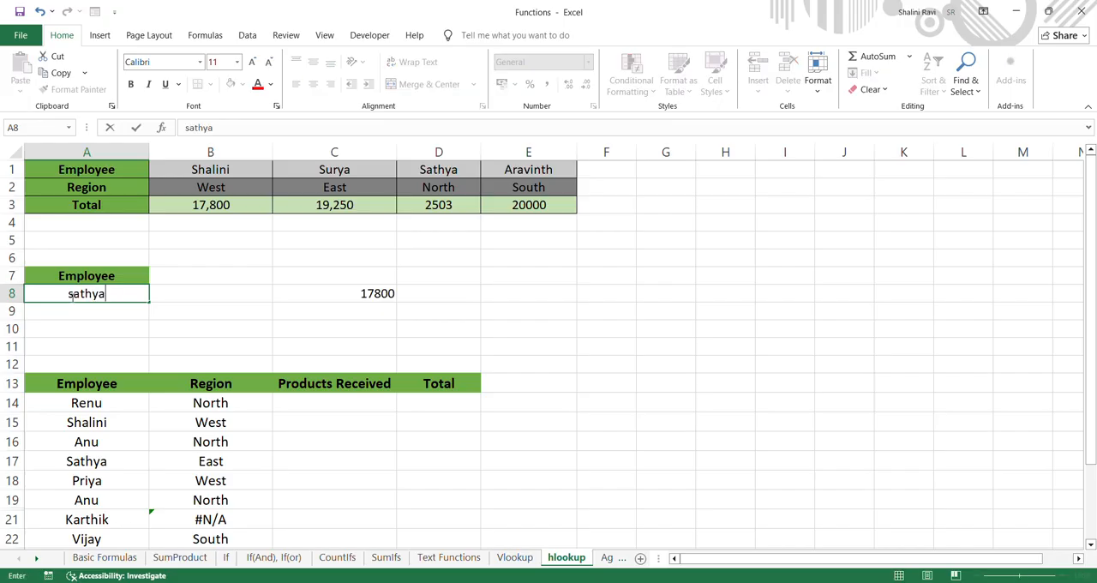
key(Return)
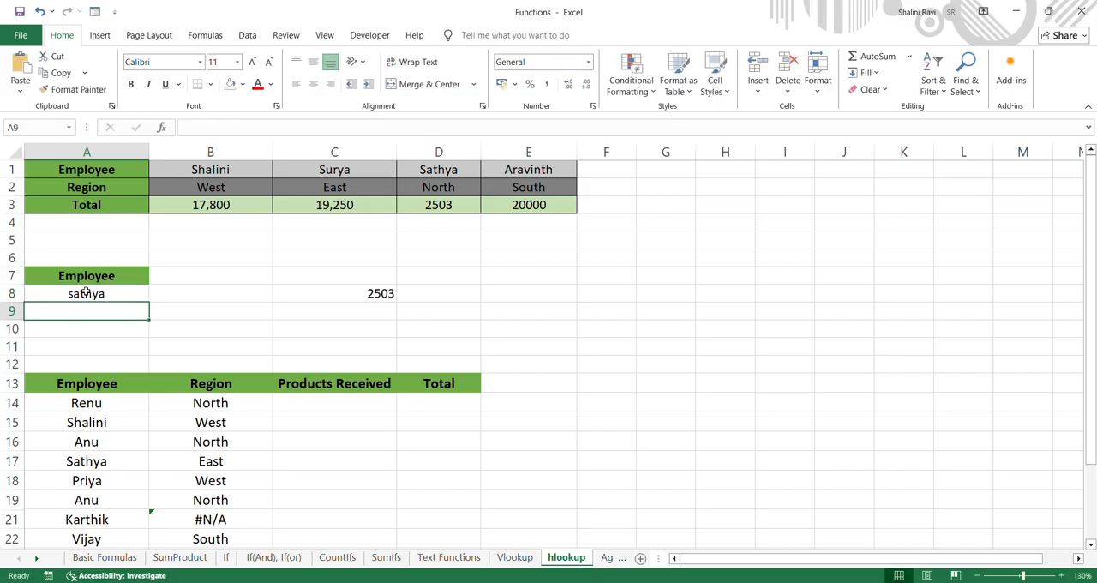
text(Ar)
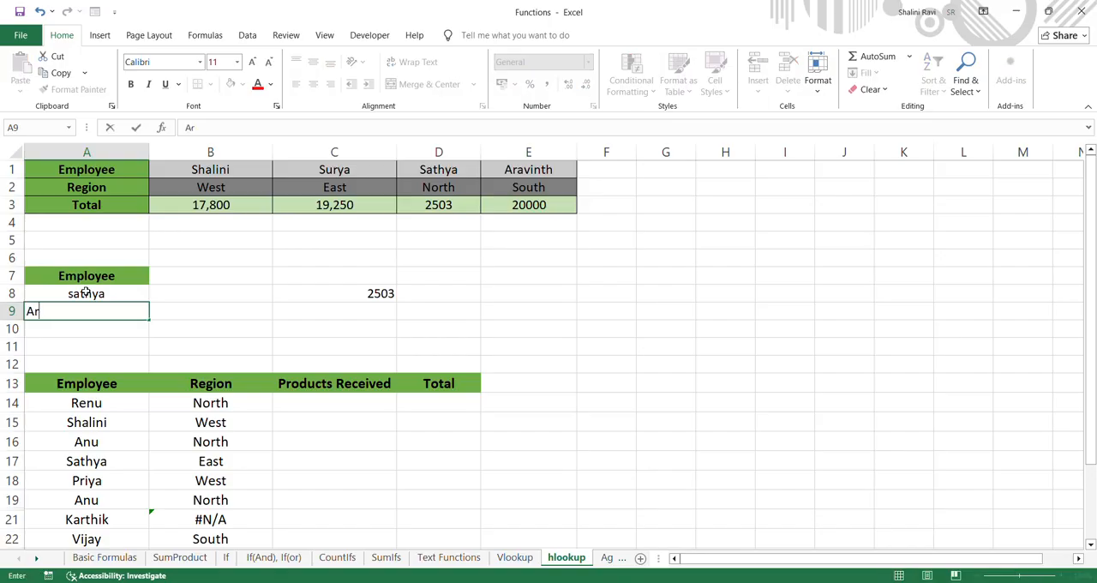
text(avinth)
key(Return)
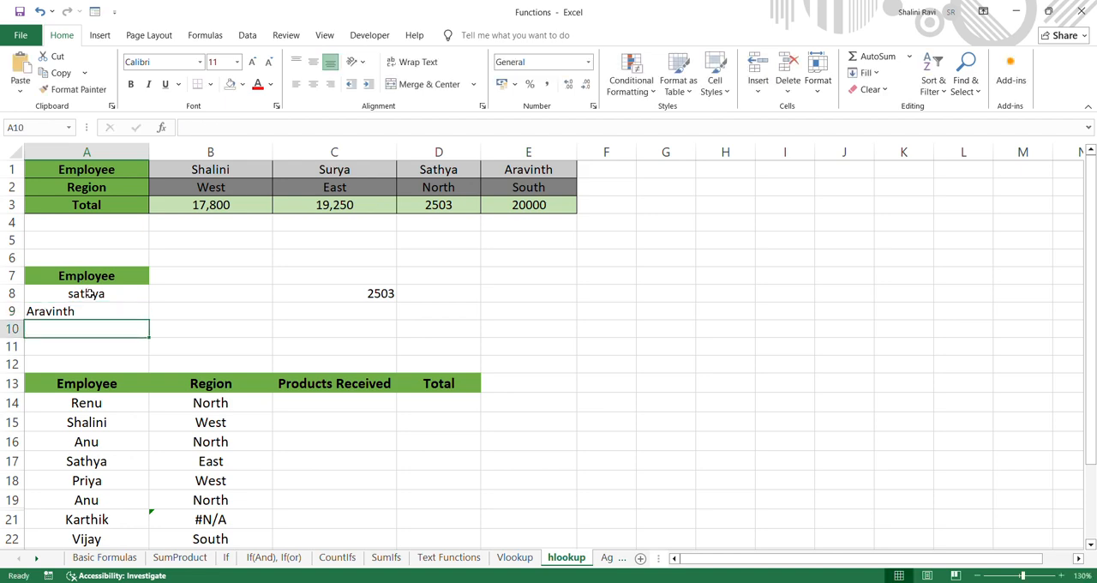
click(92, 293)
click(95, 311)
key(BackSpace)
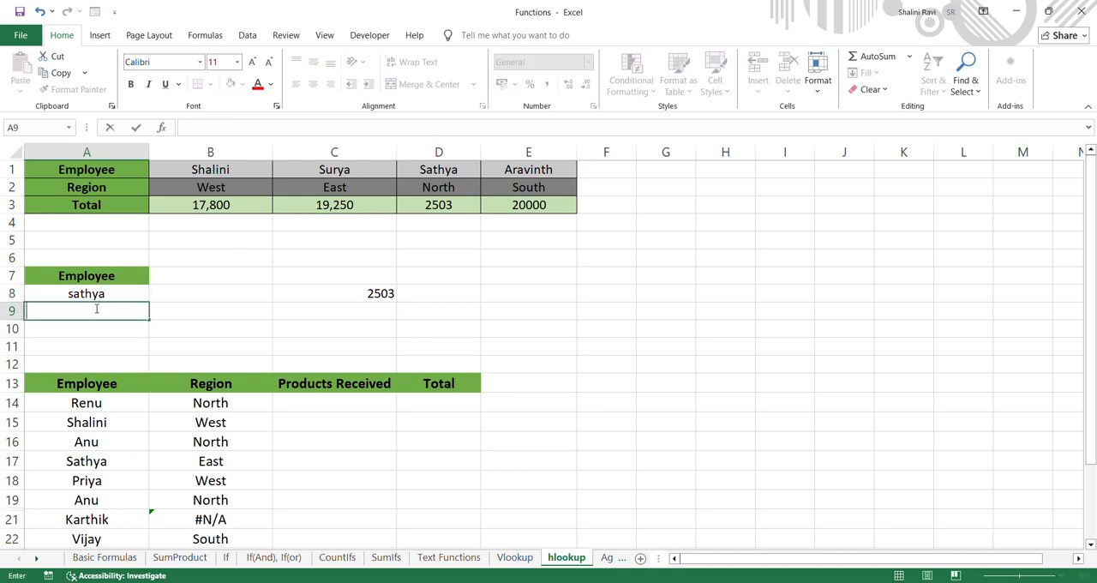
Change the lookup employee in A8 to the name shown in E1
click(104, 293)
text(Ar)
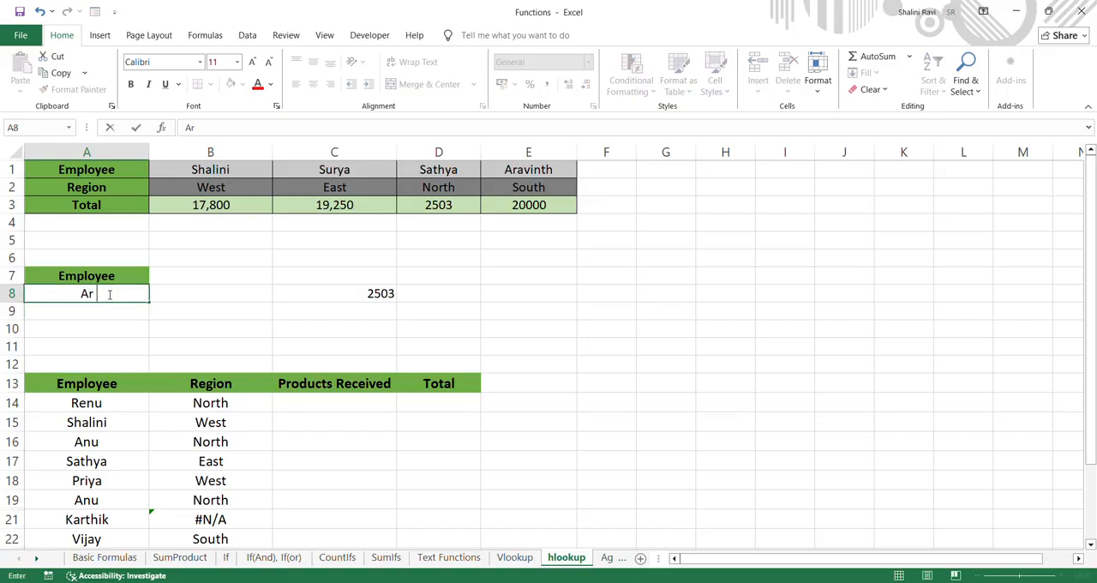
text(avinth)
key(Return)
click(116, 294)
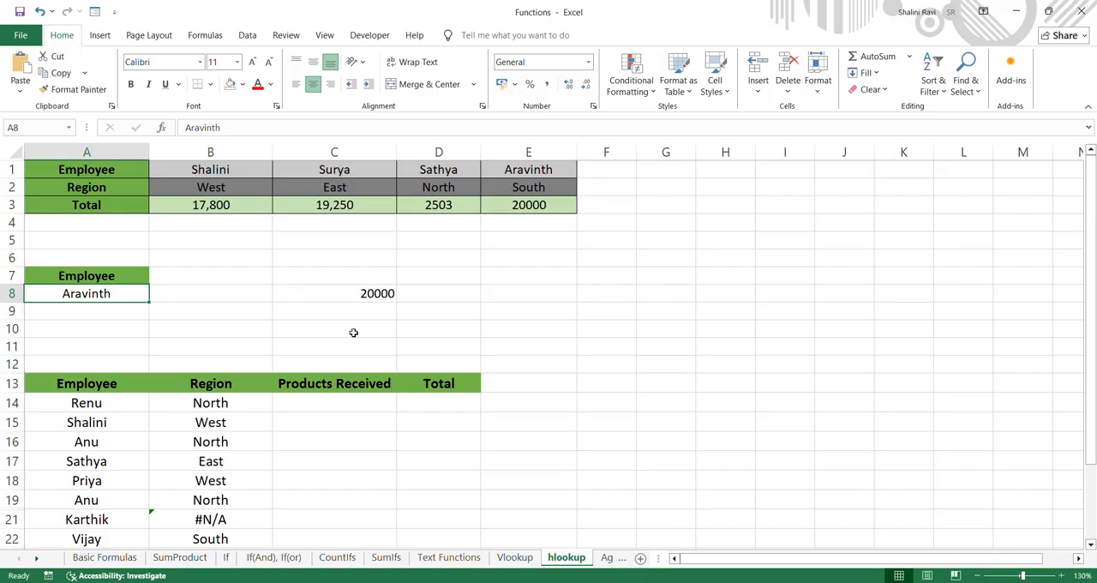
Review the vertical table on the Vlookup sheet for comparison and return to the hlookup sheet
click(515, 558)
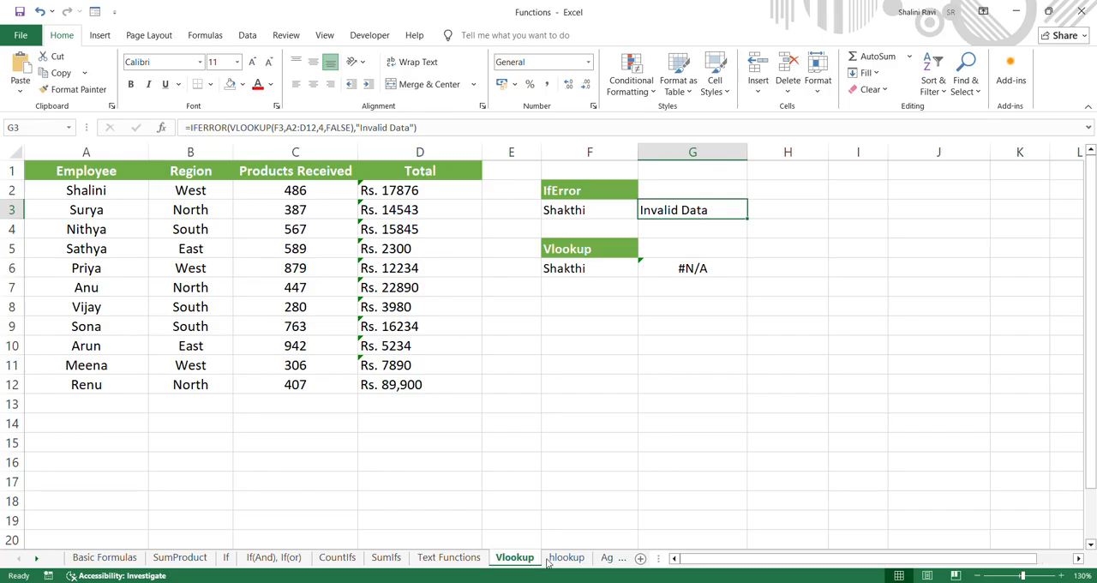
click(567, 558)
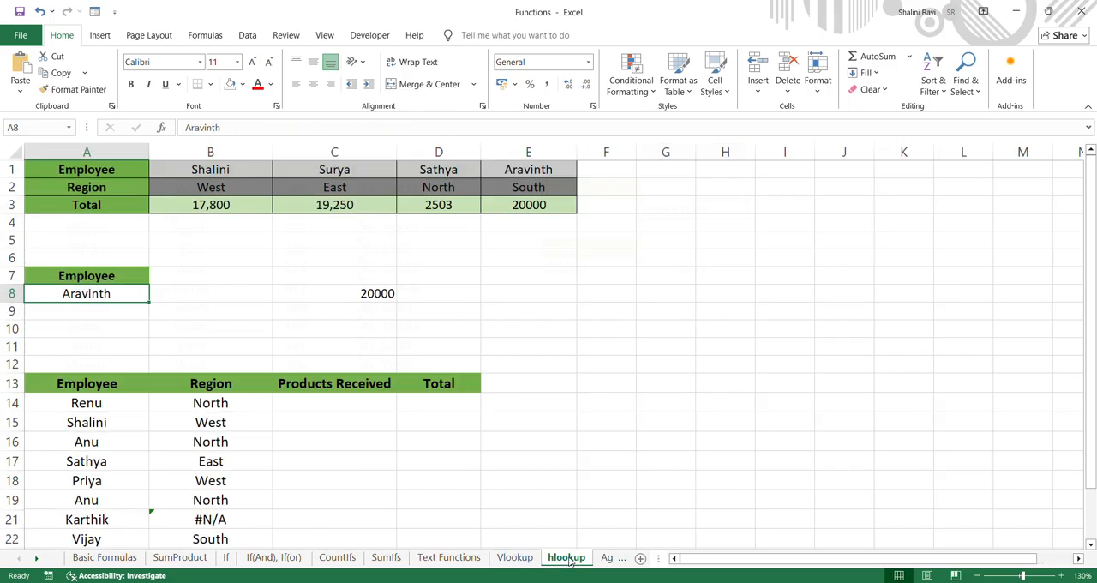
click(480, 32)
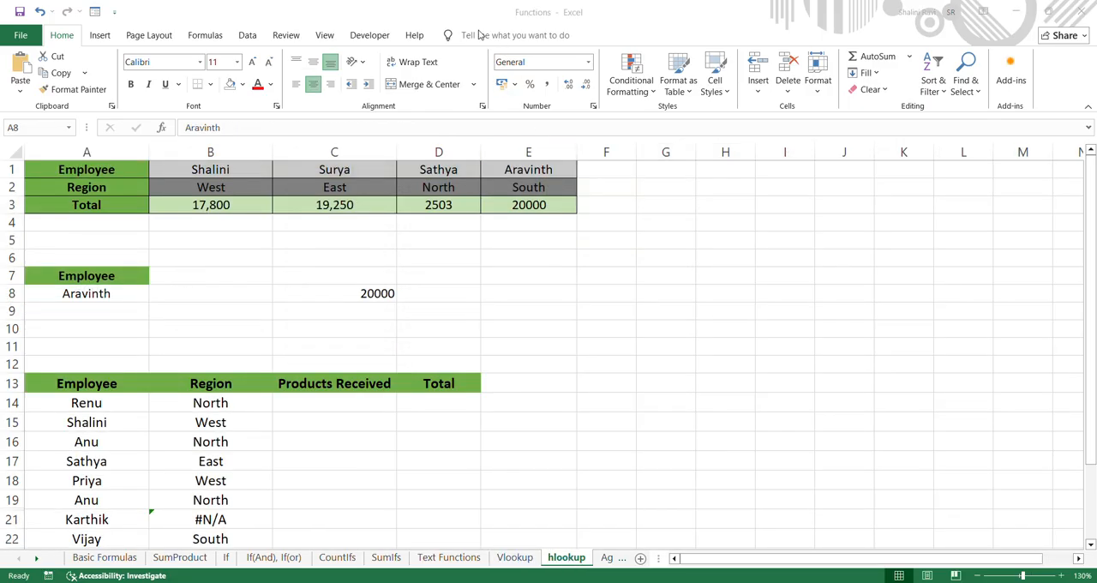
Open the Aggregate sheet and clear the existing Sum and Count results from I5:J6
click(613, 560)
click(606, 561)
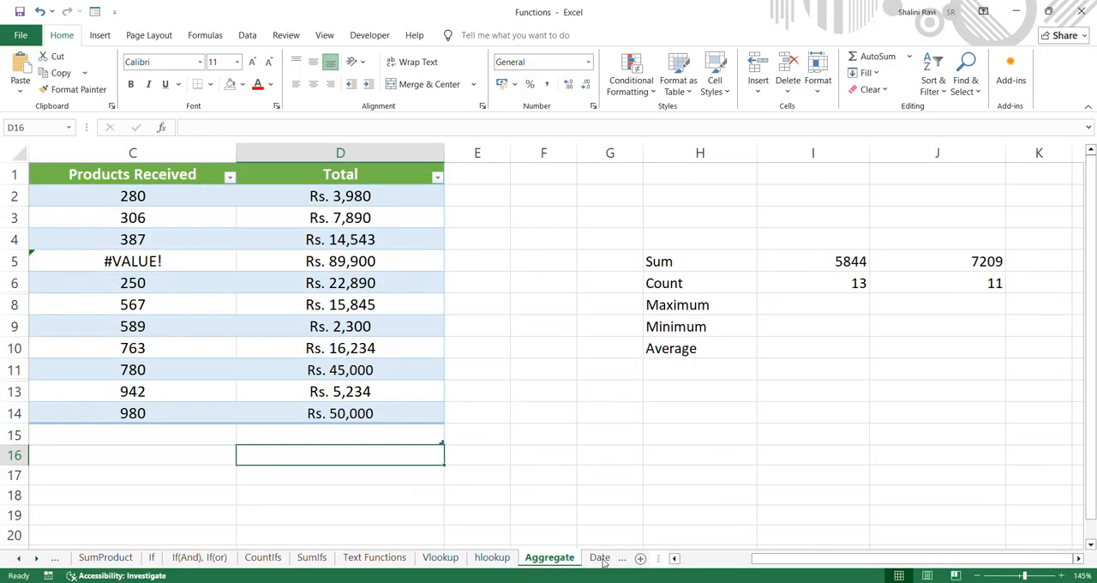
drag(832, 259, 930, 288)
key(Delete)
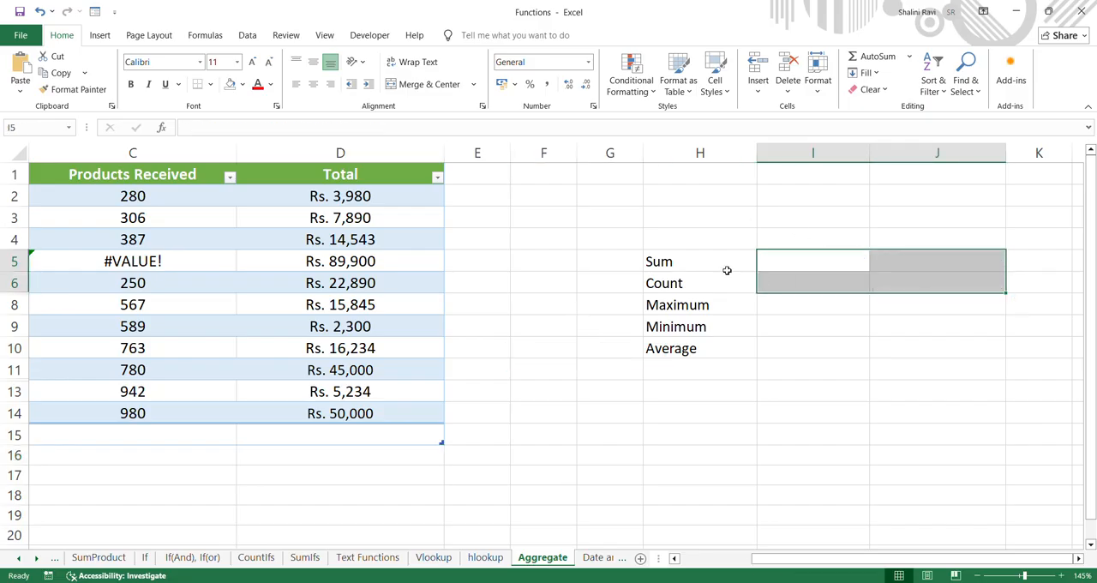
Move the Sum, Count, Maximum, Minimum and Average labels from H5:H10 to F5:F10
click(703, 258)
drag(703, 258, 701, 350)
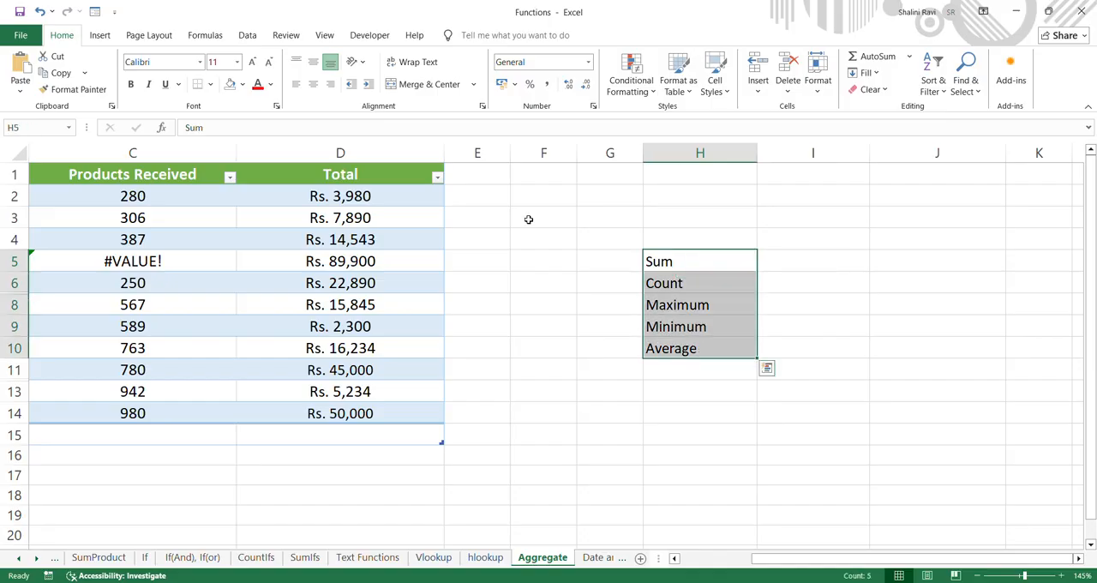
click(477, 32)
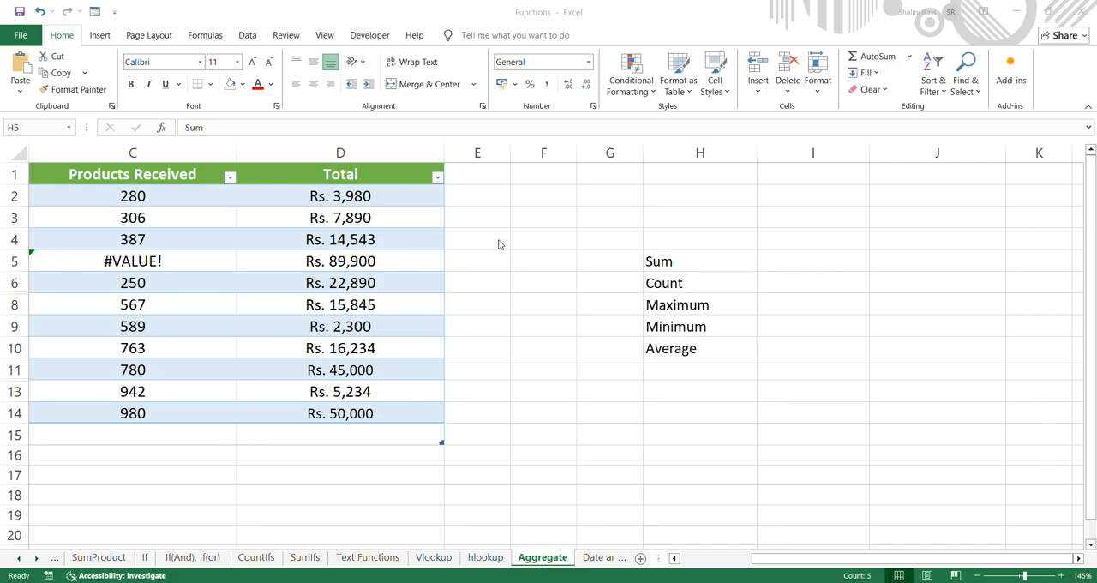
scroll(500, 243, left, 2)
scroll(500, 244, right, 4)
scroll(500, 243, left, 4)
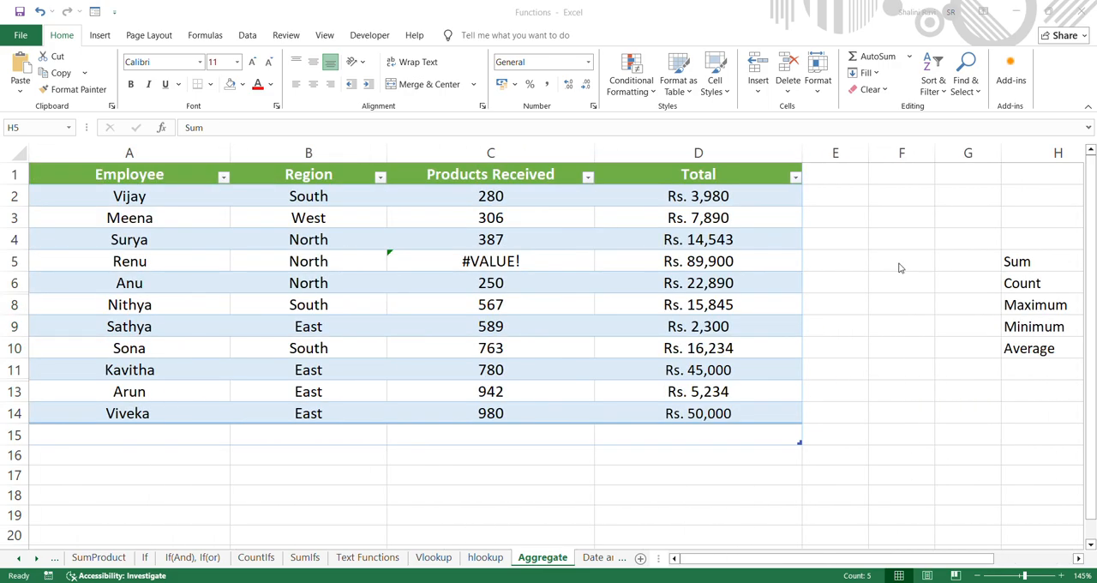
click(1039, 261)
key(ctrl+c)
scroll(1040, 262, right, 3)
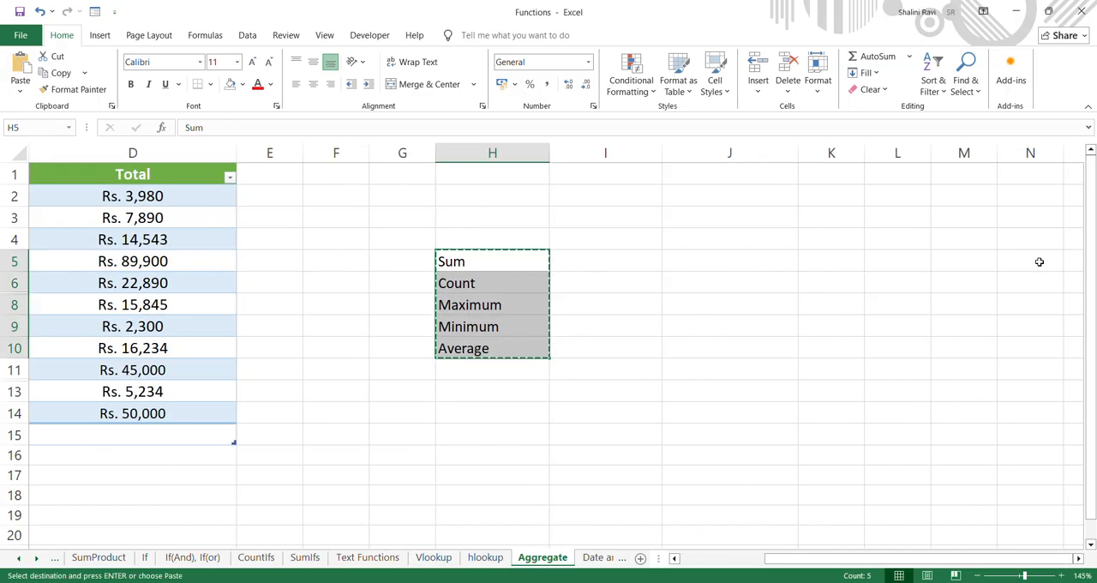
click(317, 261)
key(ctrl+v)
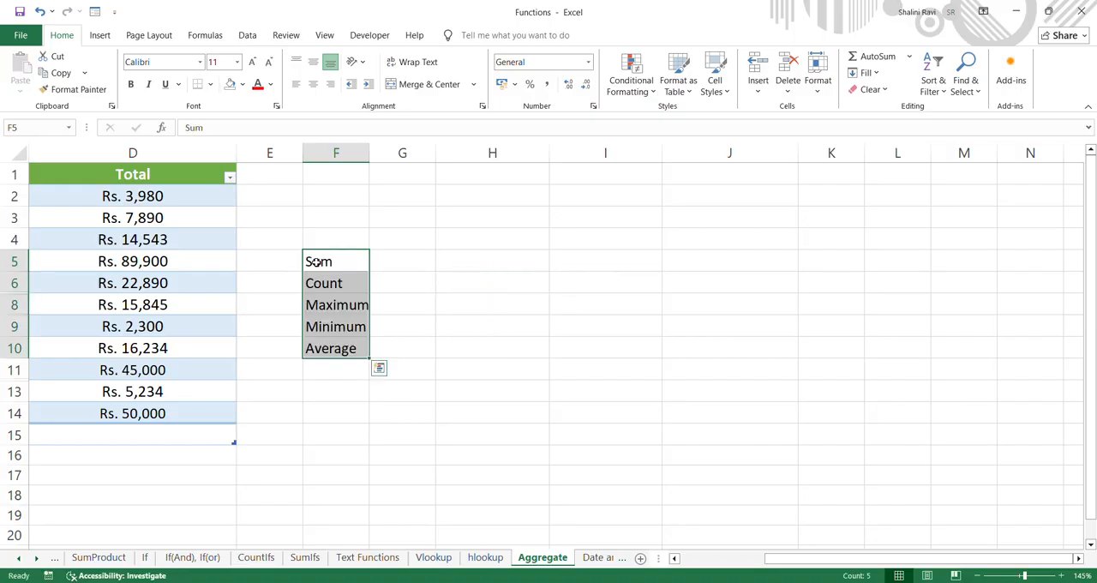
Widen column F to fit the summary labels
scroll(694, 293, left, 3)
click(776, 257)
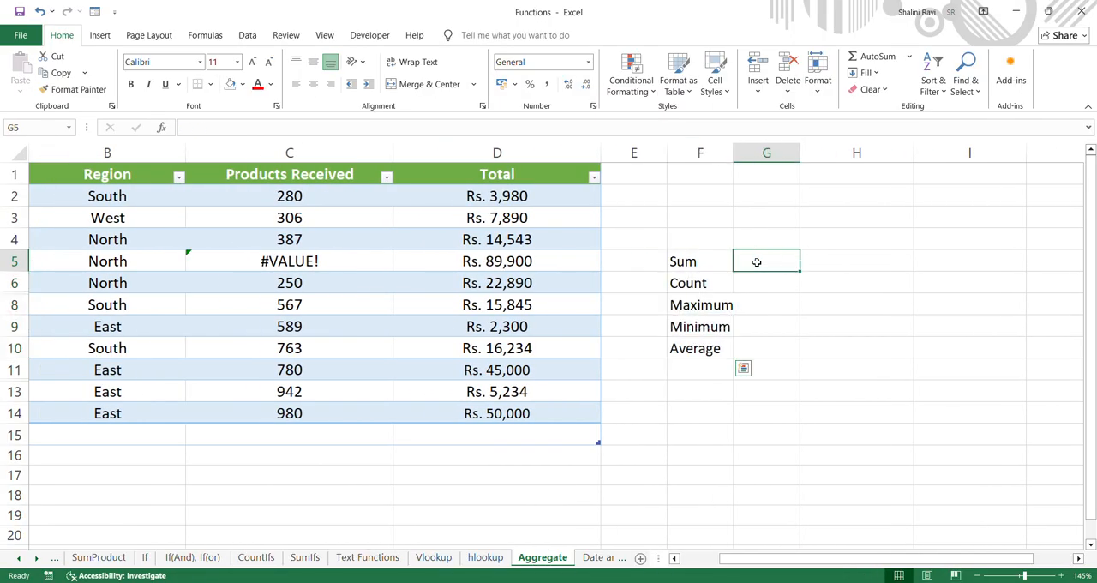
drag(734, 151, 756, 152)
text(=)
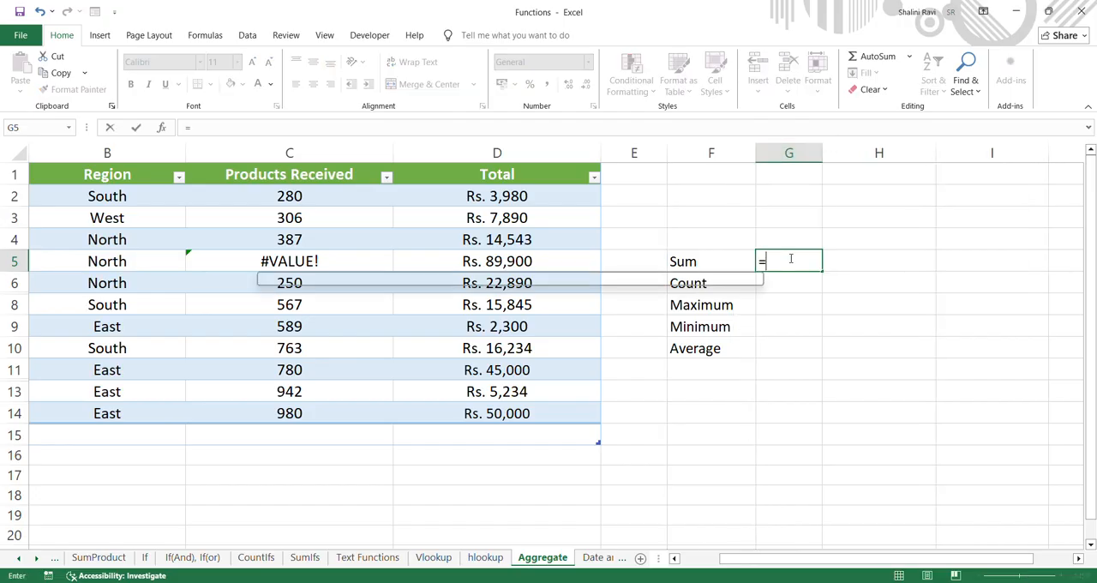
text(sum()
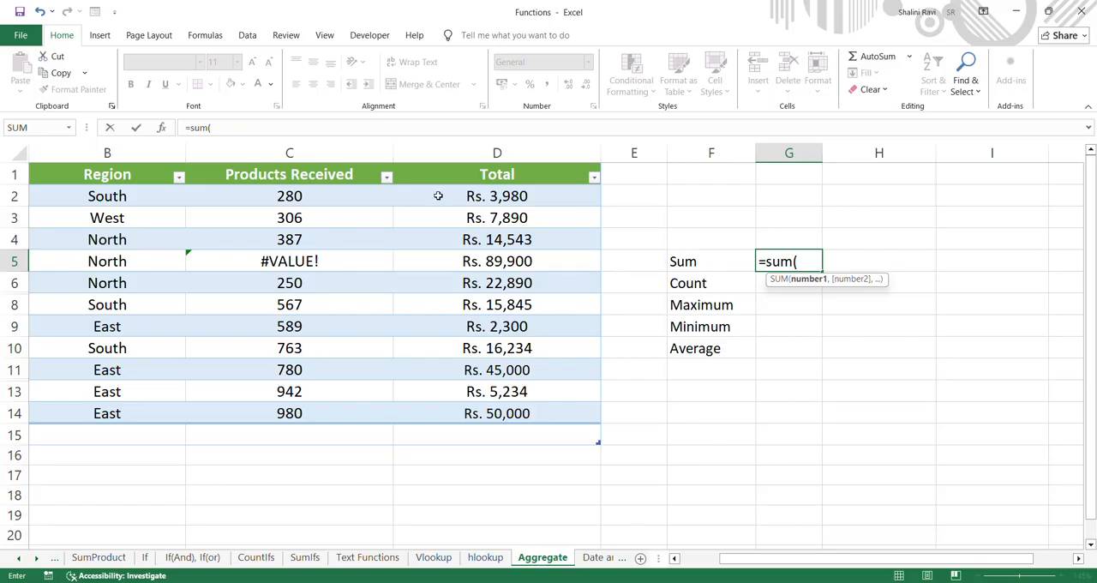
drag(294, 196, 345, 407)
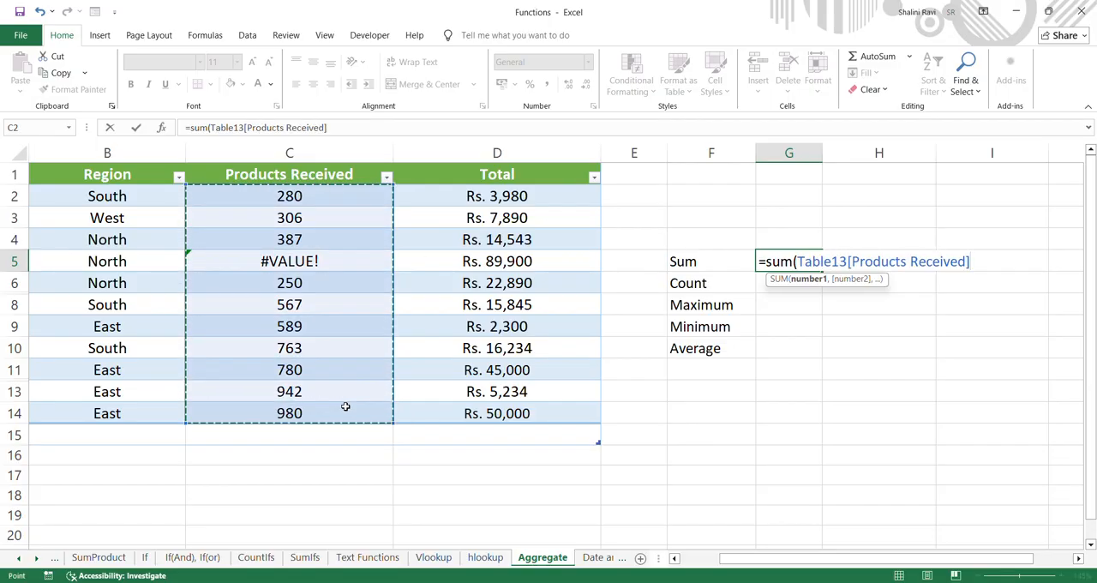
key(BackSpace)
key(BackSpace)
key(BackSpace)
key(BackSpace)
key(BackSpace)
key(BackSpace)
key(BackSpace)
key(BackSpace)
key(BackSpace)
key(BackSpace)
key(BackSpace)
key(BackSpace)
key(BackSpace)
key(BackSpace)
key(BackSpace)
key(BackSpace)
key(BackSpace)
key(BackSpace)
key(BackSpace)
key(BackSpace)
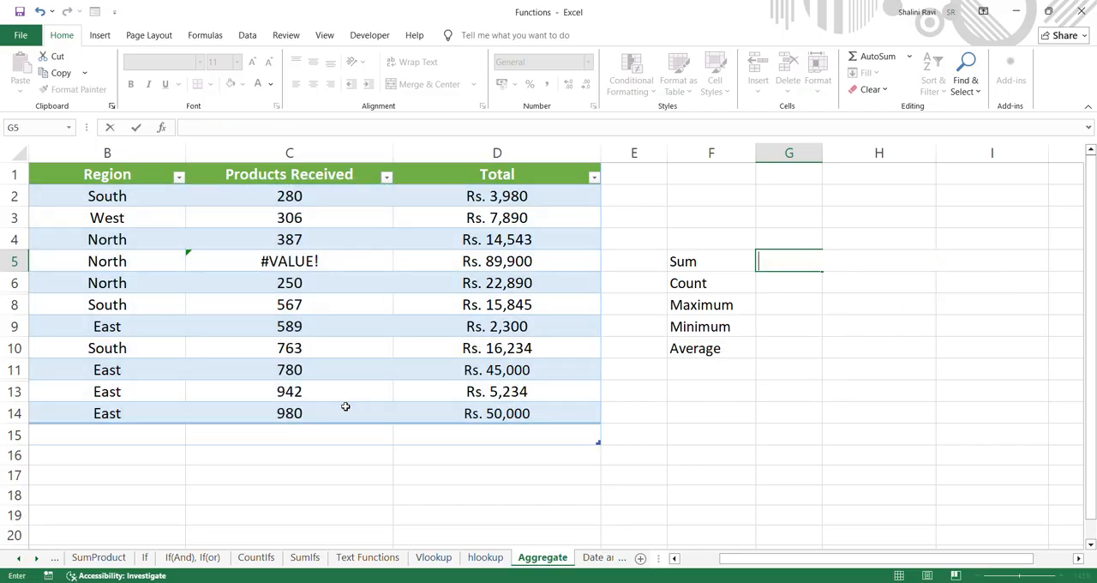
key(Escape)
click(883, 377)
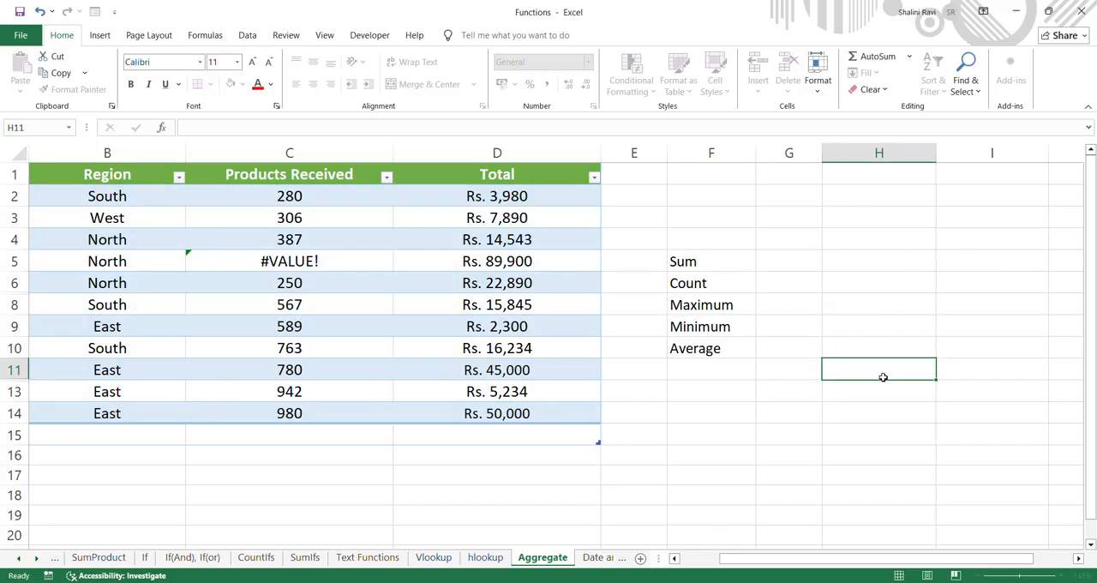
Examine the Products Received values in C2:C14 and the formula behind the error in C5
scroll(341, 328, left, 2)
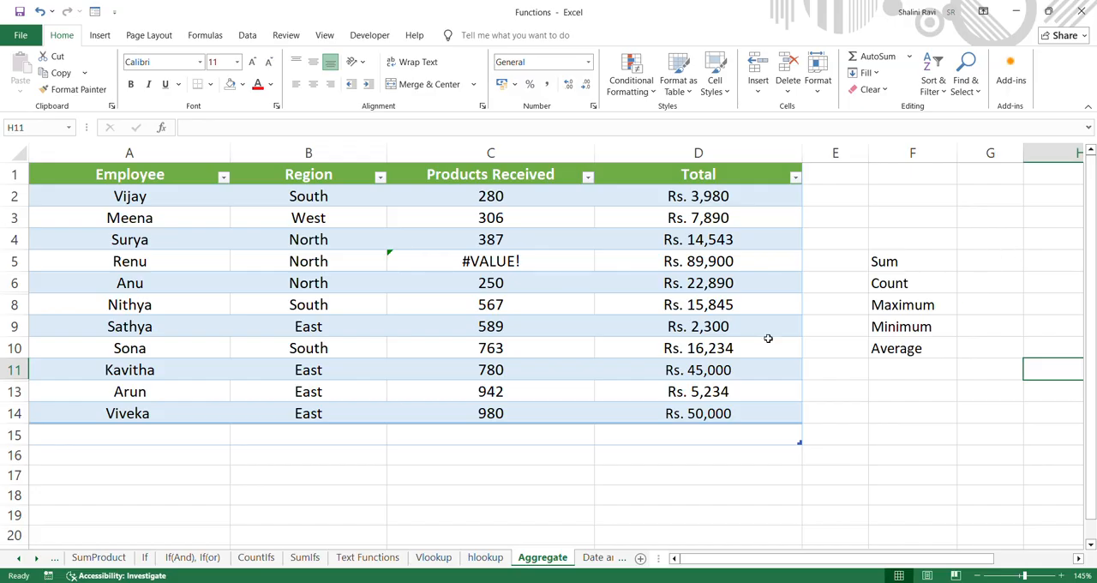
click(497, 436)
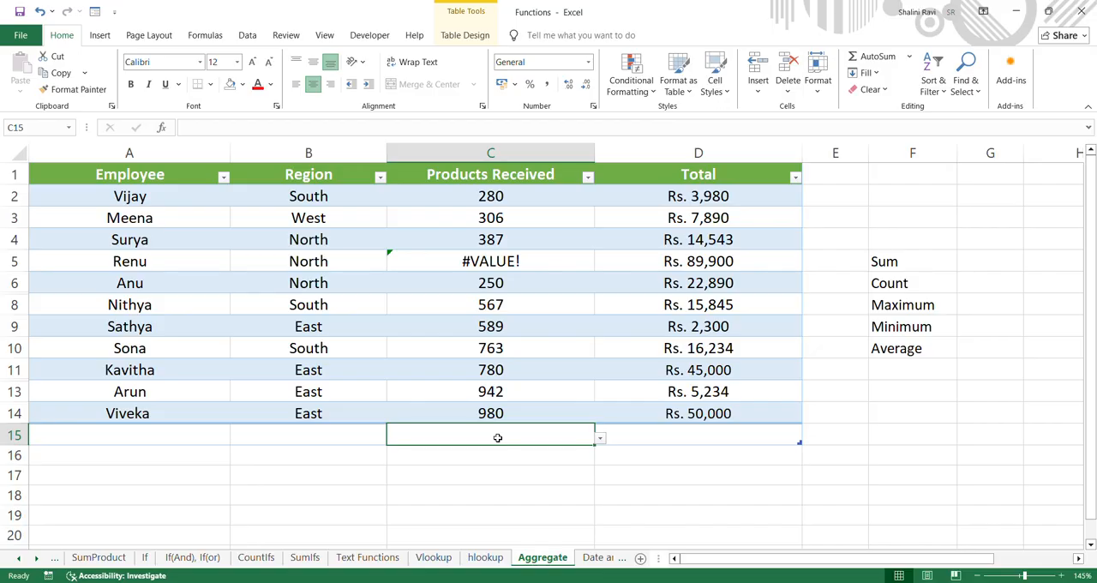
drag(519, 202, 526, 407)
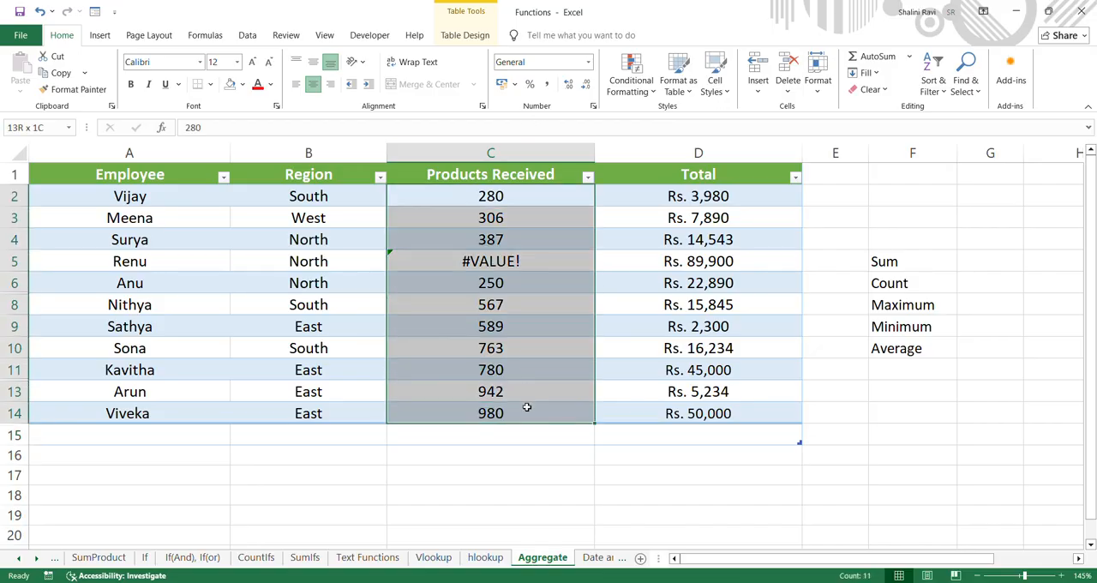
click(543, 263)
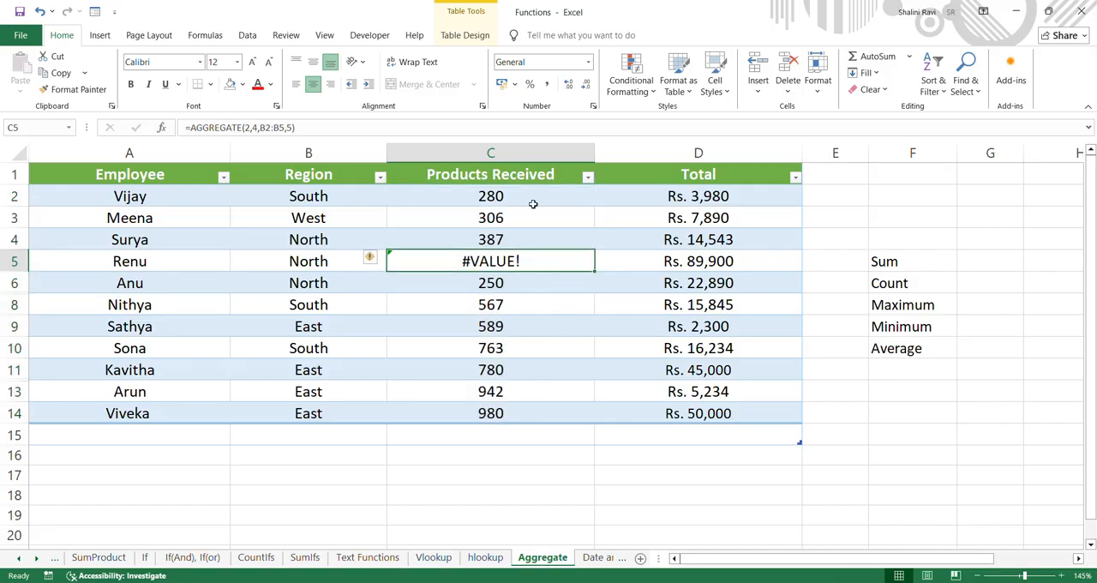
Sum the Products Received column in C15 with AutoSum
click(516, 435)
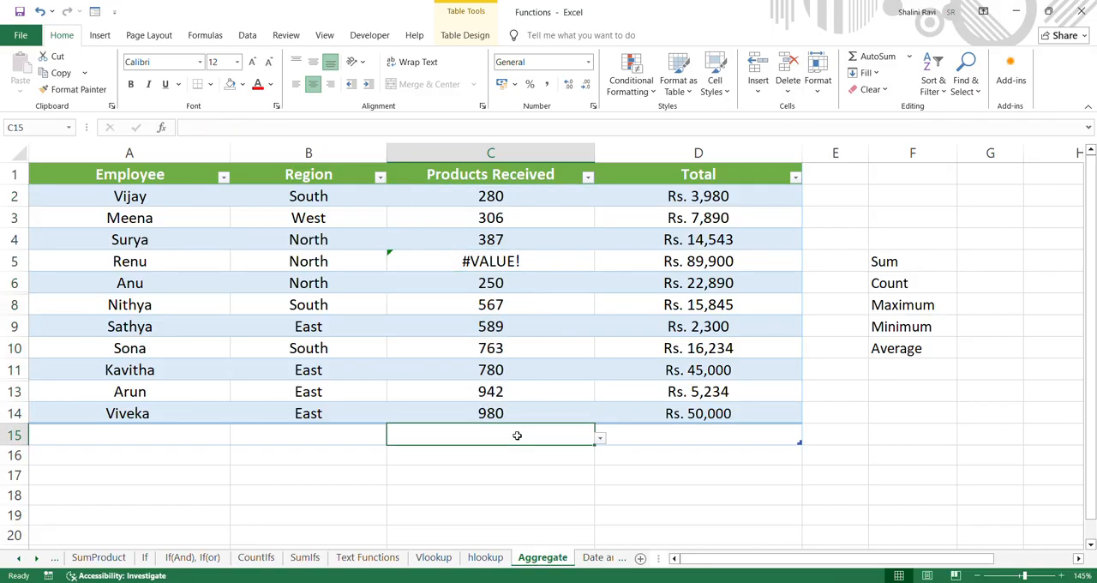
double_click(517, 435)
key(alt+=)
key(ctrl+Return)
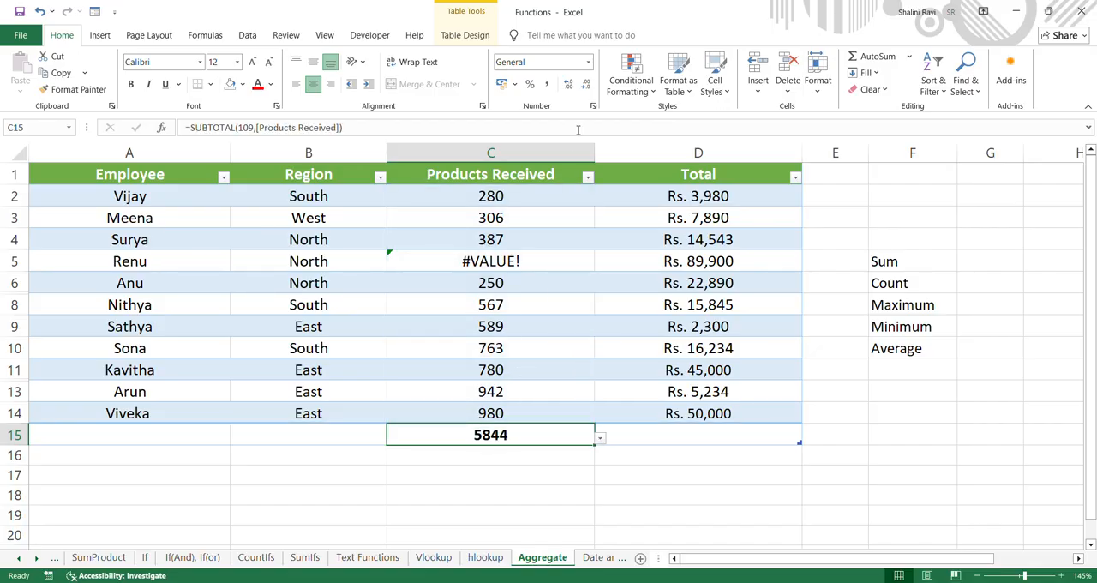
Compare the C15 total with the Products Received values in C2:C14, including the error cell C5
click(526, 455)
click(528, 264)
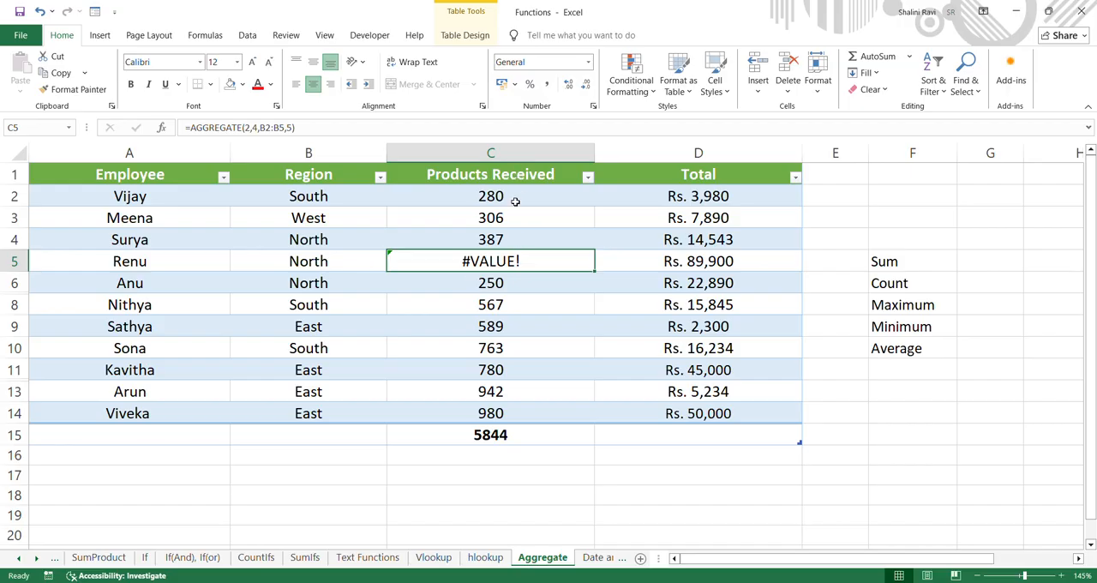
drag(515, 202, 517, 412)
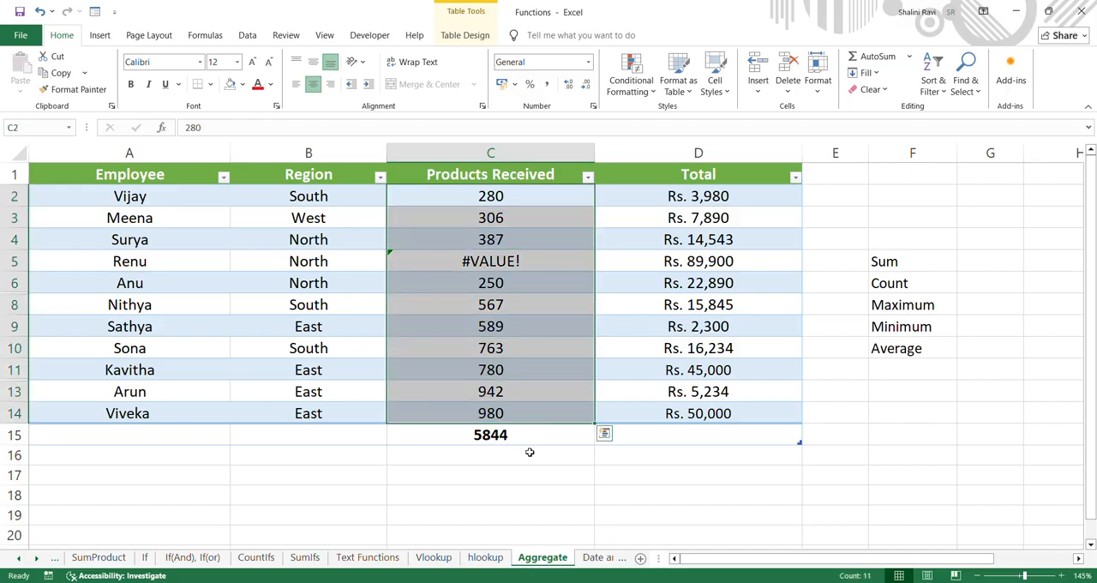
click(535, 481)
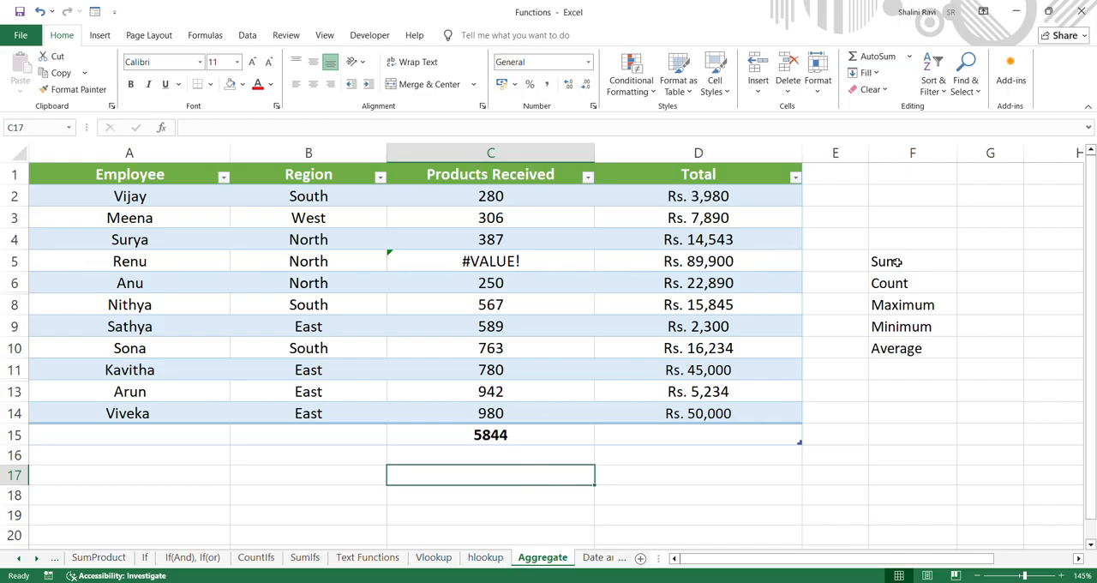
Widen column G beside the summary labels to make room for the results
click(990, 267)
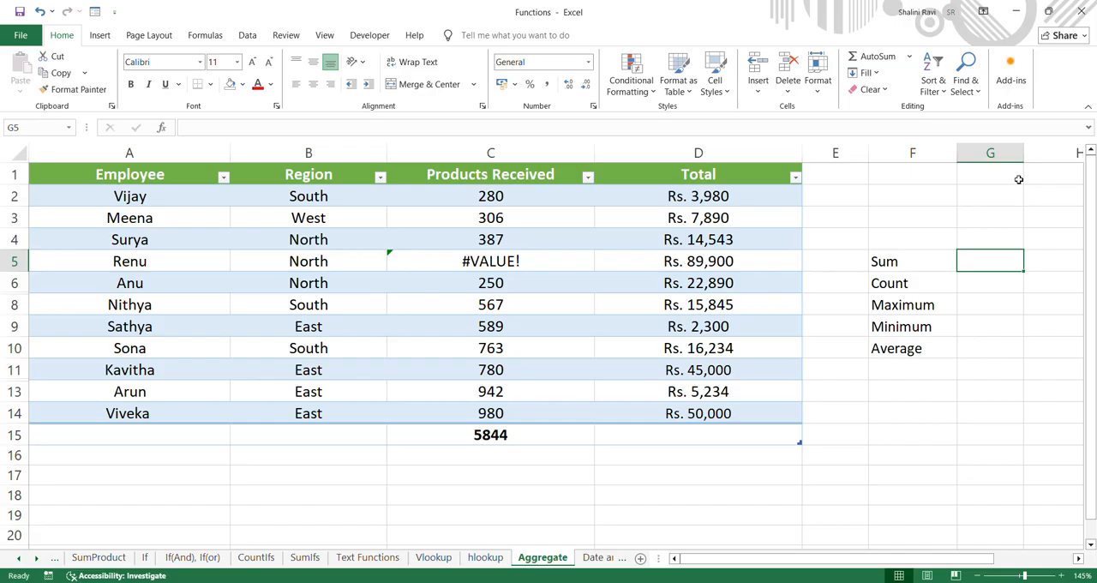
drag(1023, 144, 1078, 143)
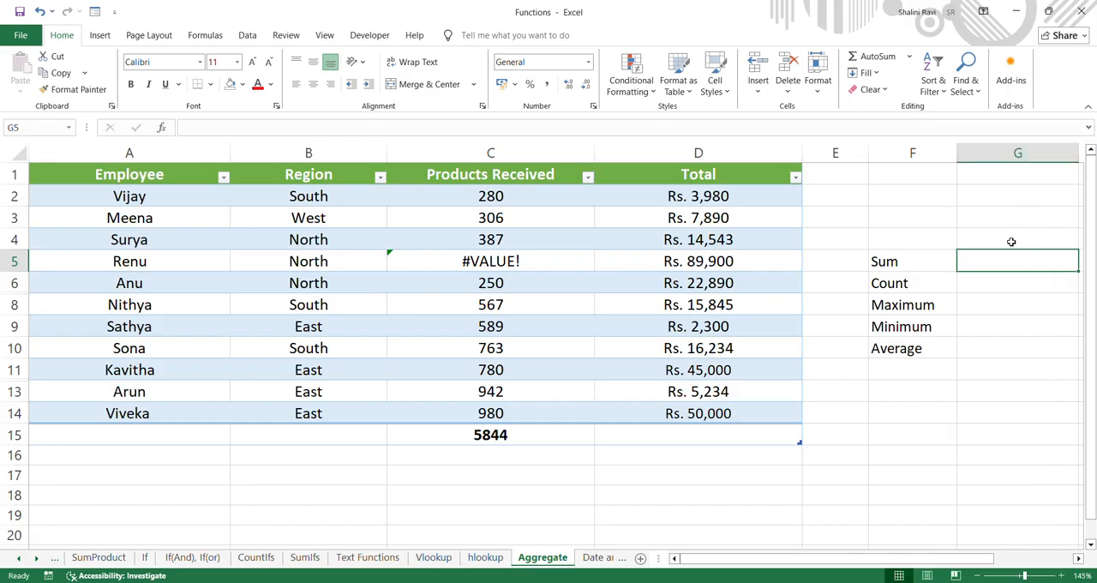
scroll(1001, 268, right, 2)
Sum the Products Received column in G5 while ignoring error values, using =AGGREGATE(9,6,Table13[Products Received])
text(=a)
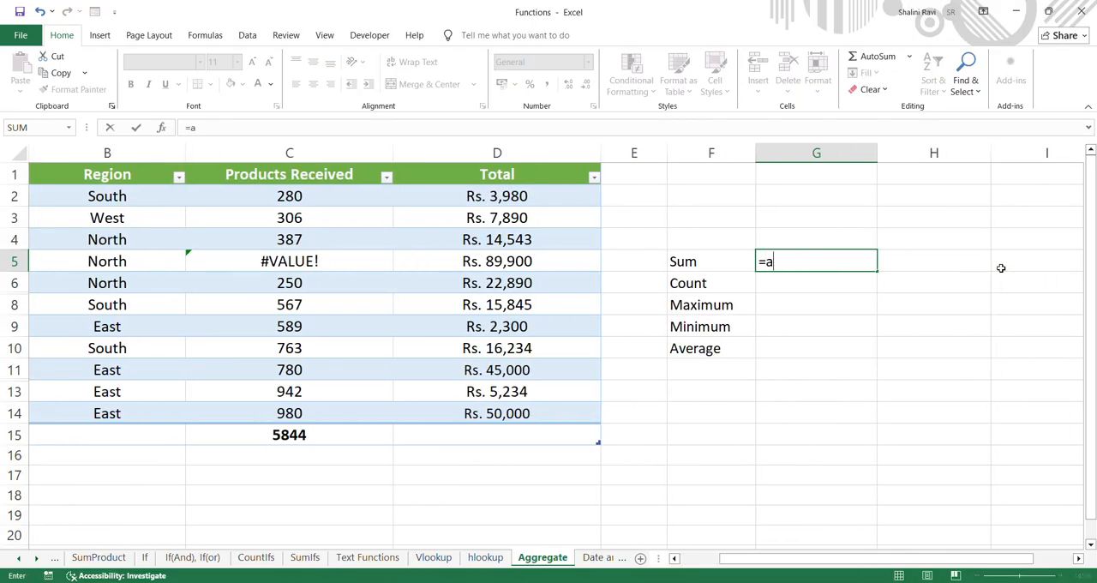
text(g)
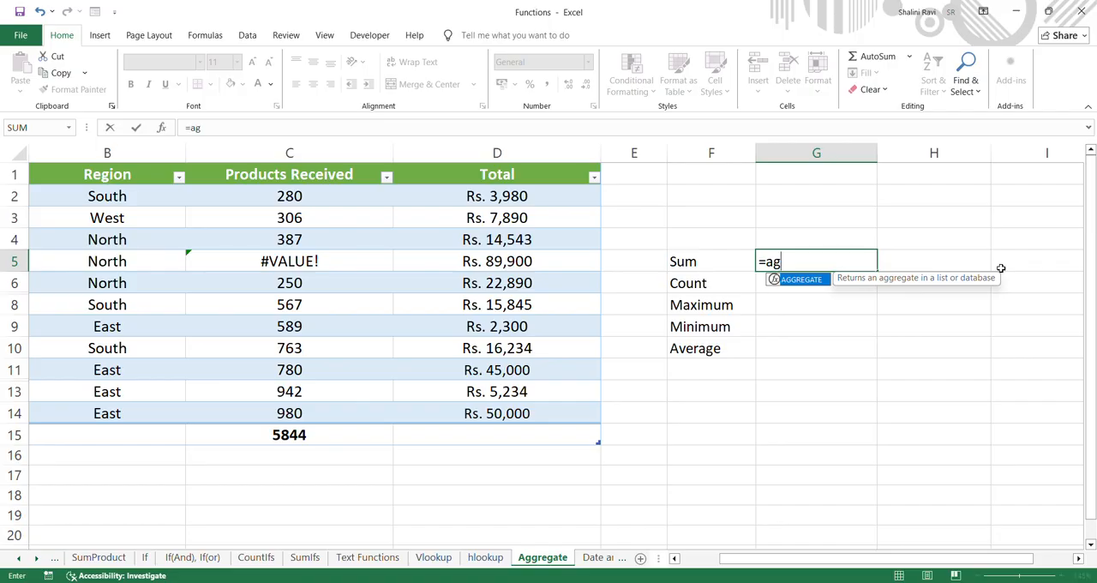
double_click(805, 281)
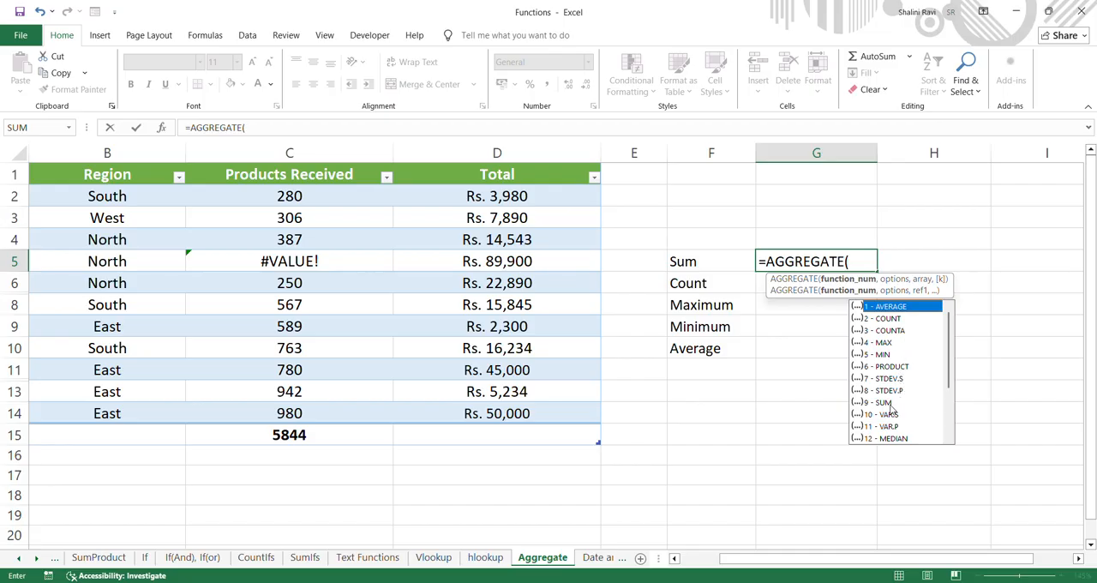
click(883, 406)
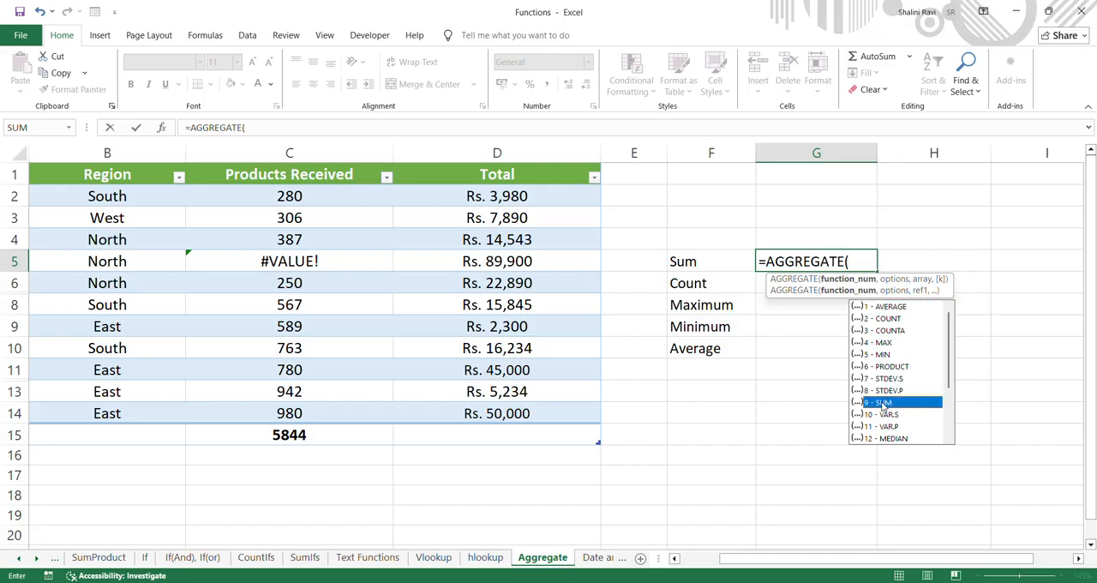
double_click(883, 403)
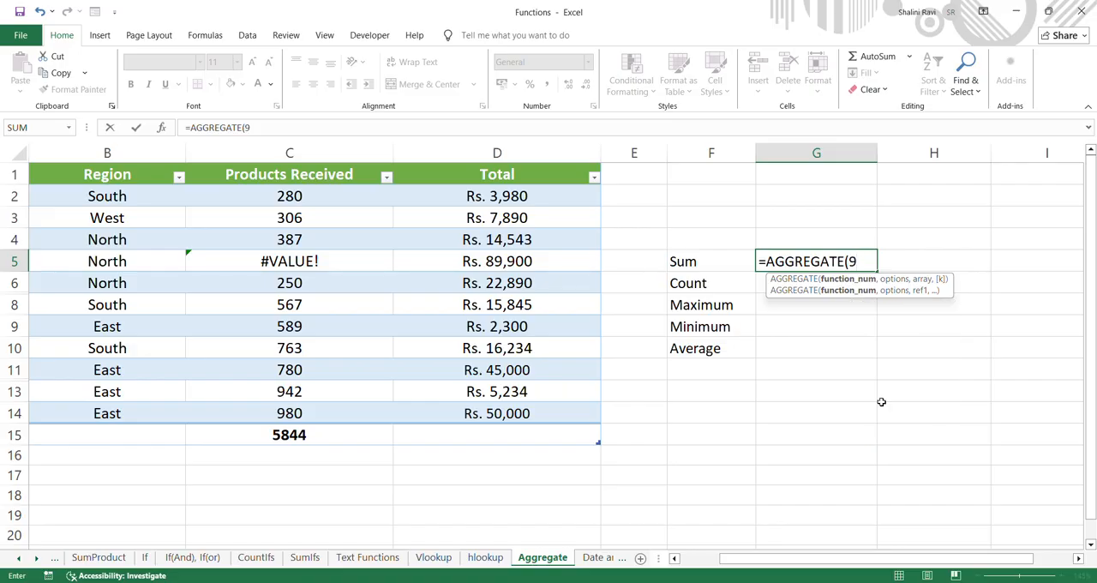
text(,)
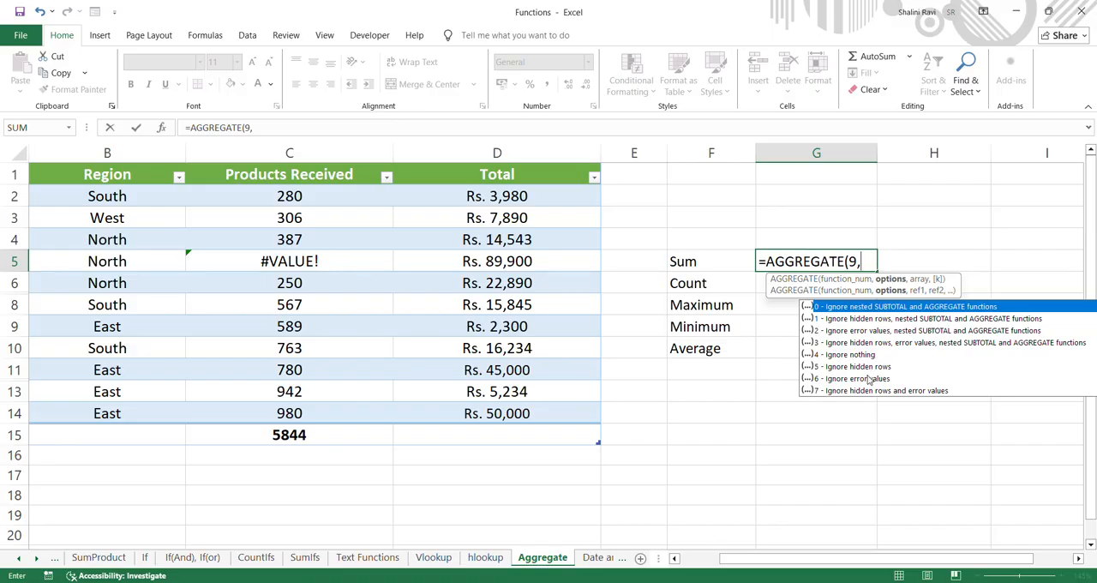
click(870, 380)
double_click(871, 380)
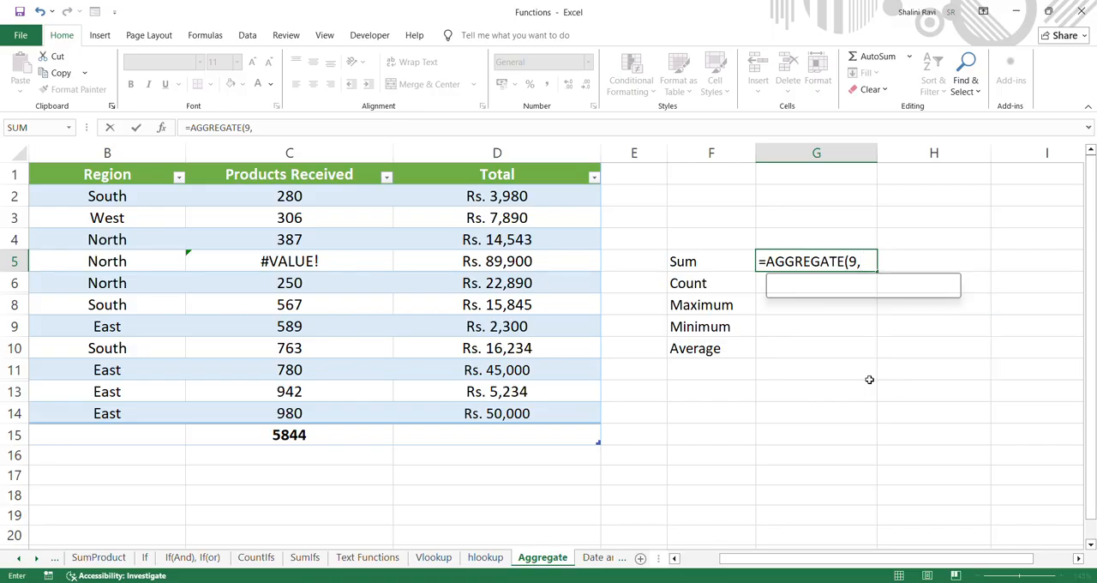
text(,)
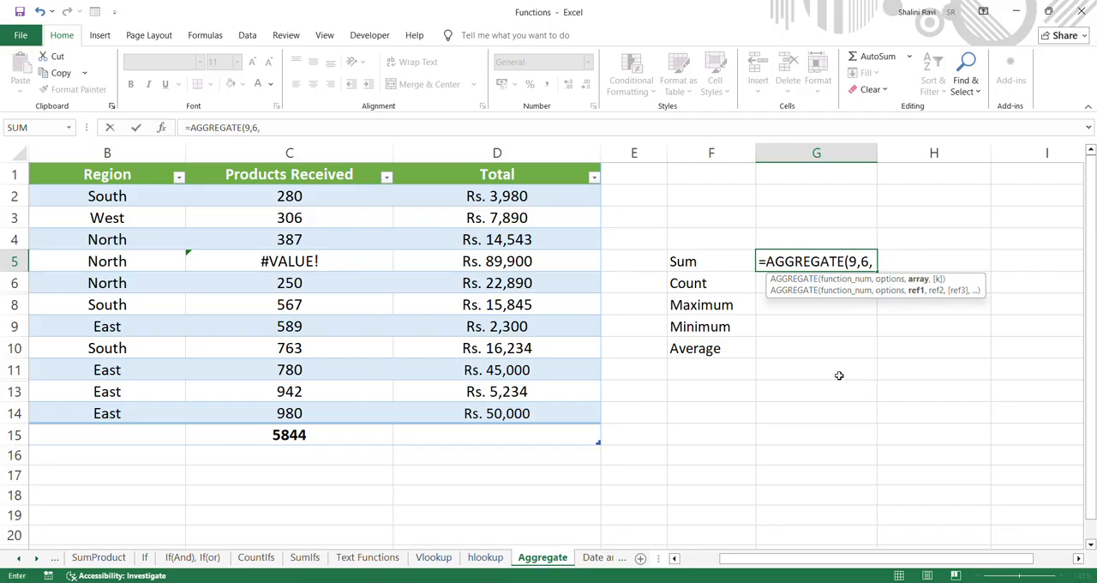
drag(313, 195, 334, 409)
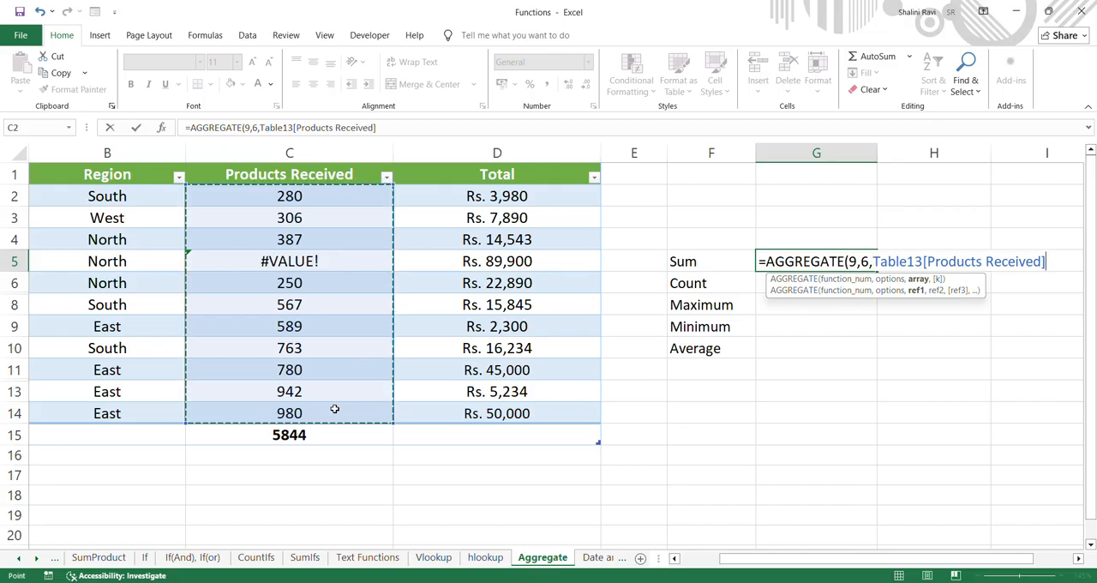
text())
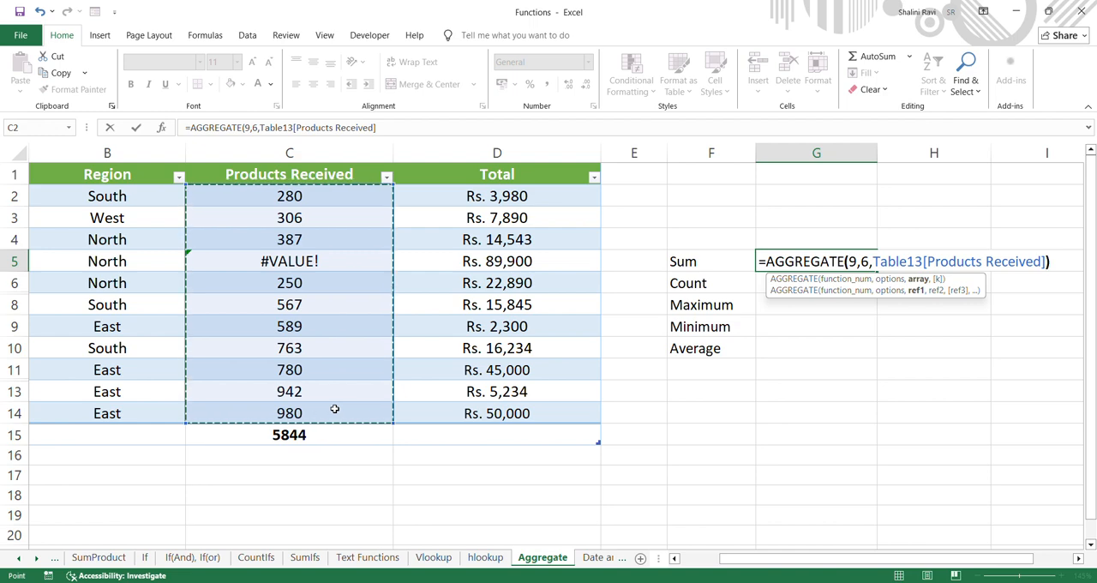
key(Return)
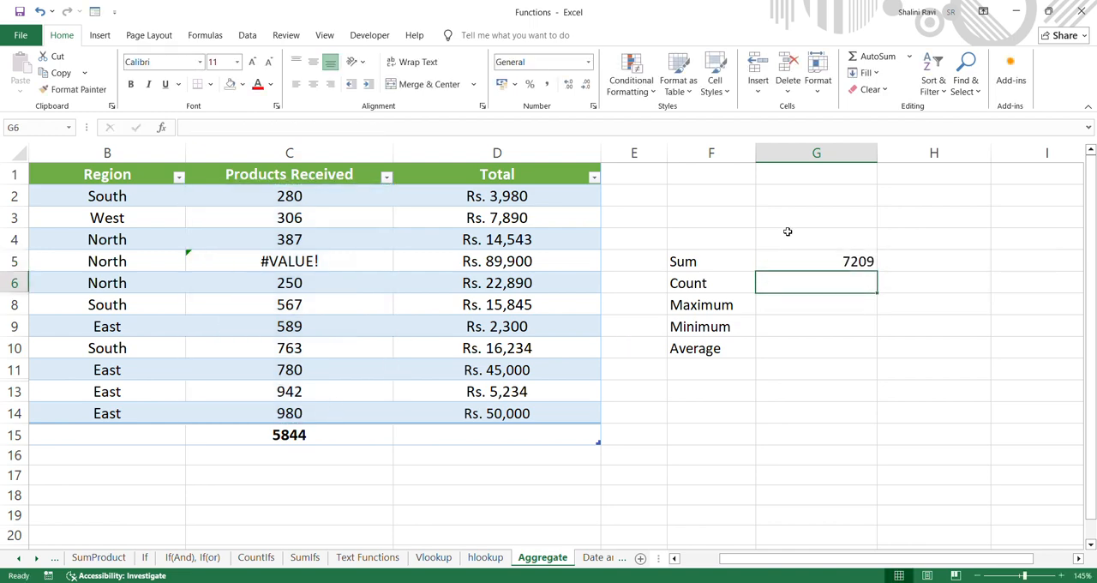
Compare the AGGREGATE sum in G5 with the C15 subtotal and the Products Received values in C2:C14
click(799, 261)
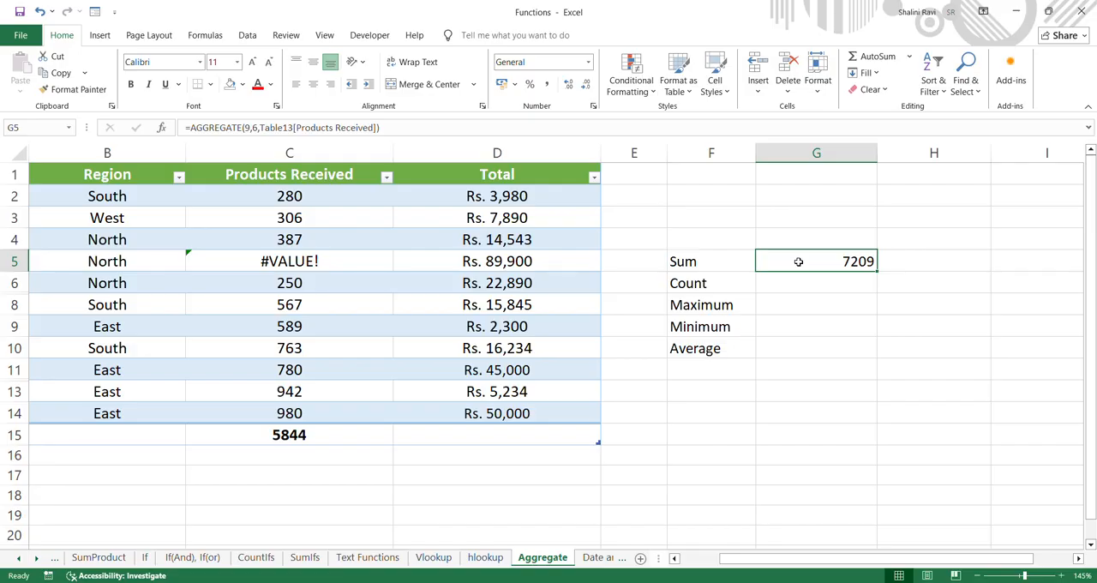
click(343, 439)
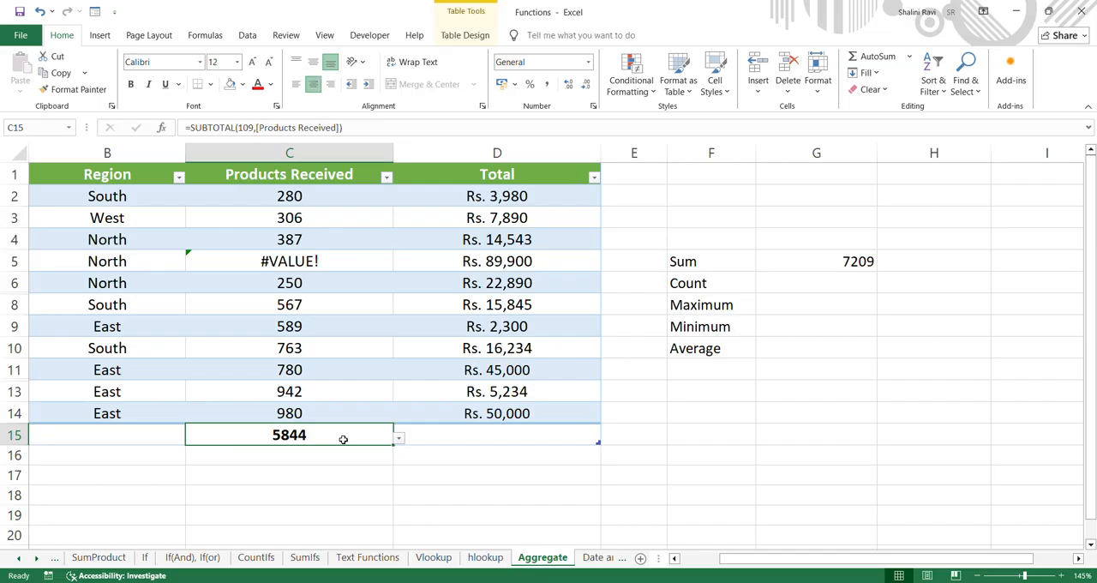
click(348, 354)
drag(340, 200, 350, 412)
click(347, 435)
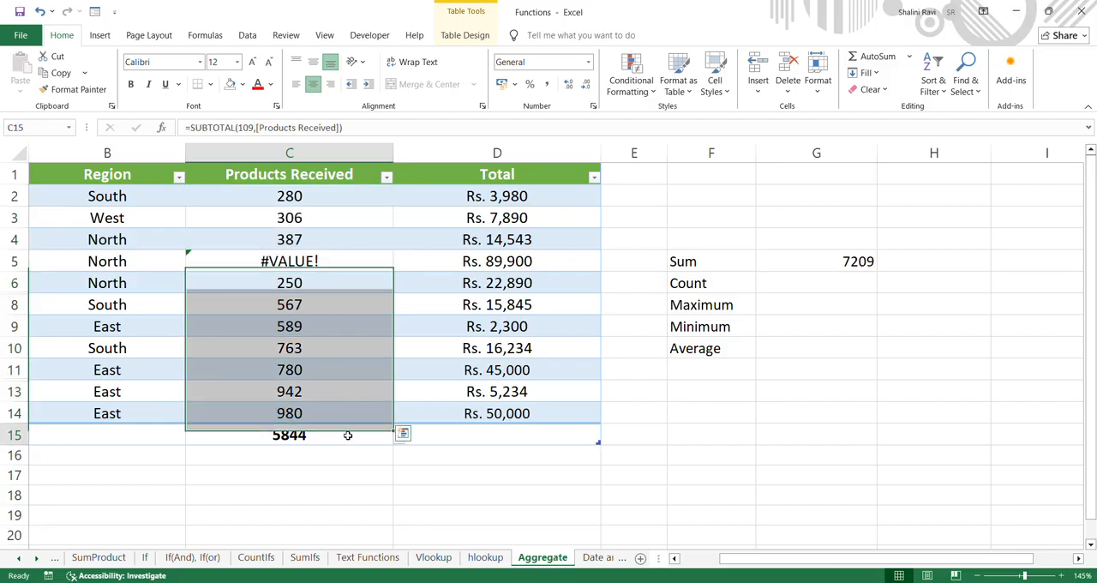
Change the options argument of the G5 AGGREGATE formula to 7 - Ignore hidden rows and error values
click(826, 270)
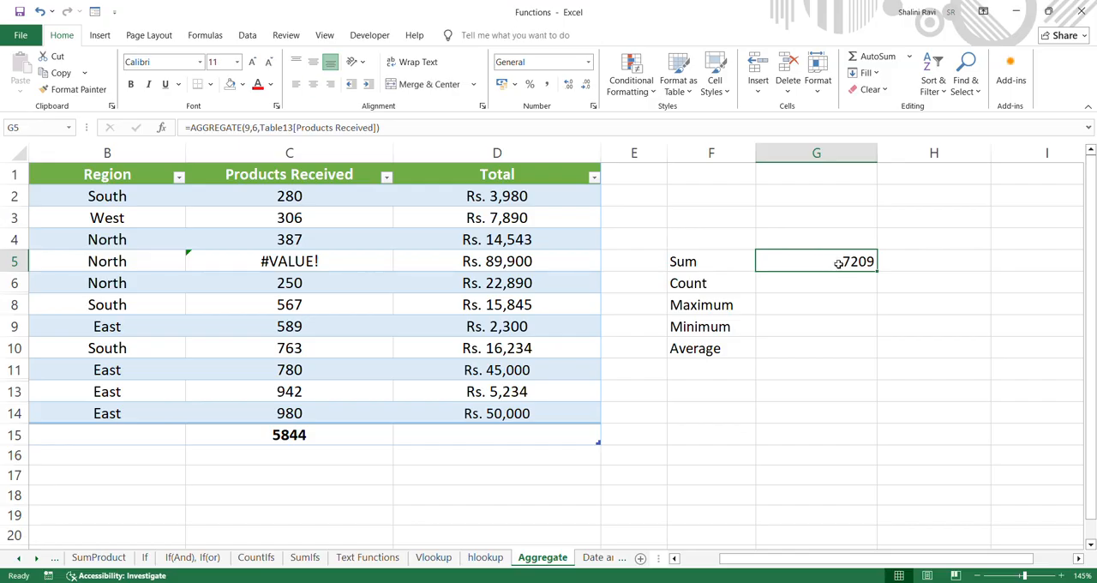
double_click(838, 263)
click(870, 261)
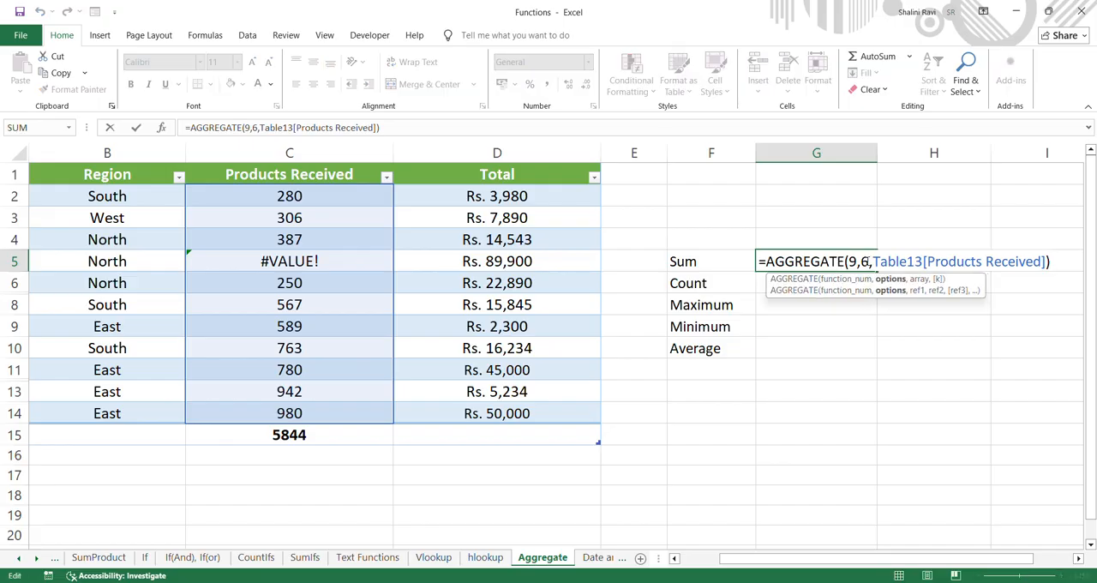
key(BackSpace)
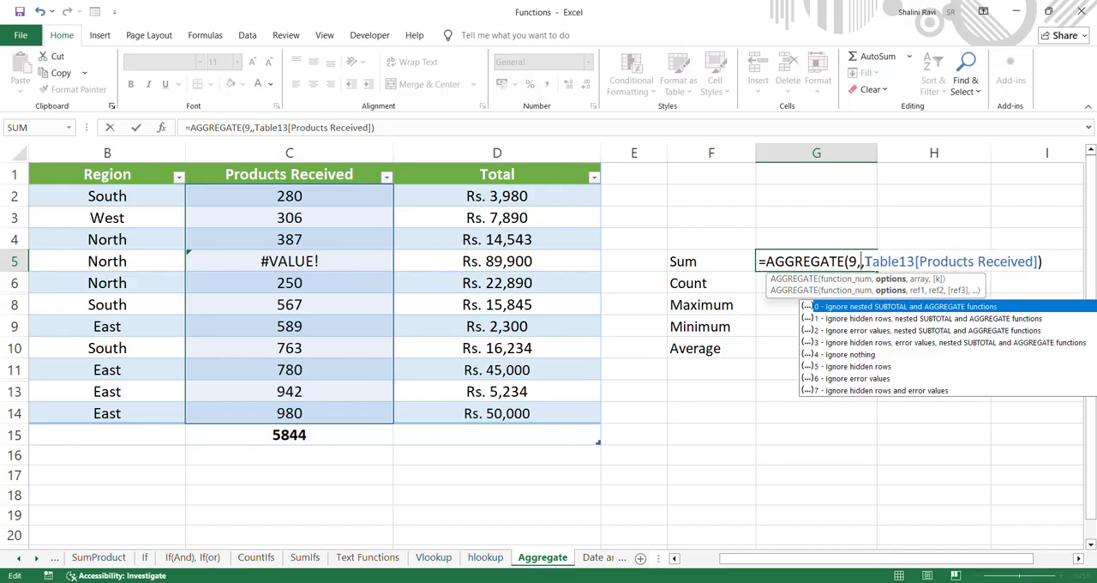
click(870, 391)
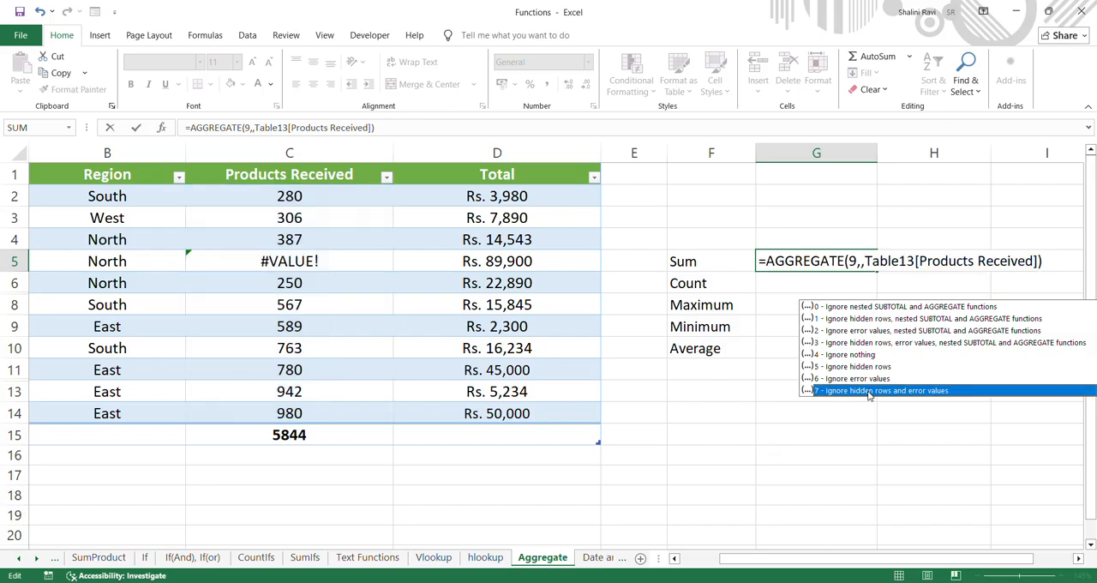
double_click(870, 394)
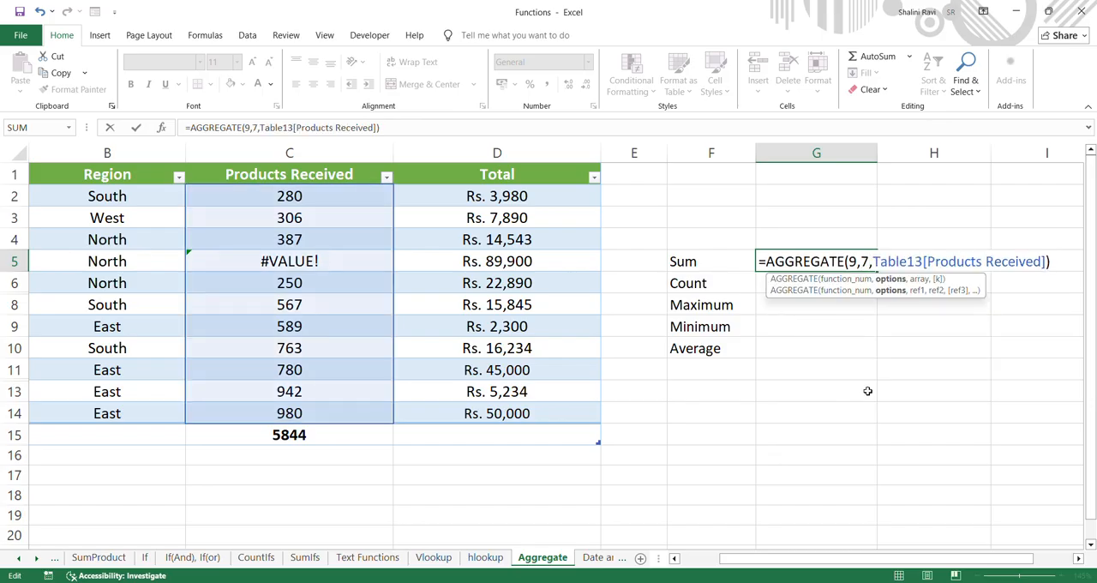
key(Return)
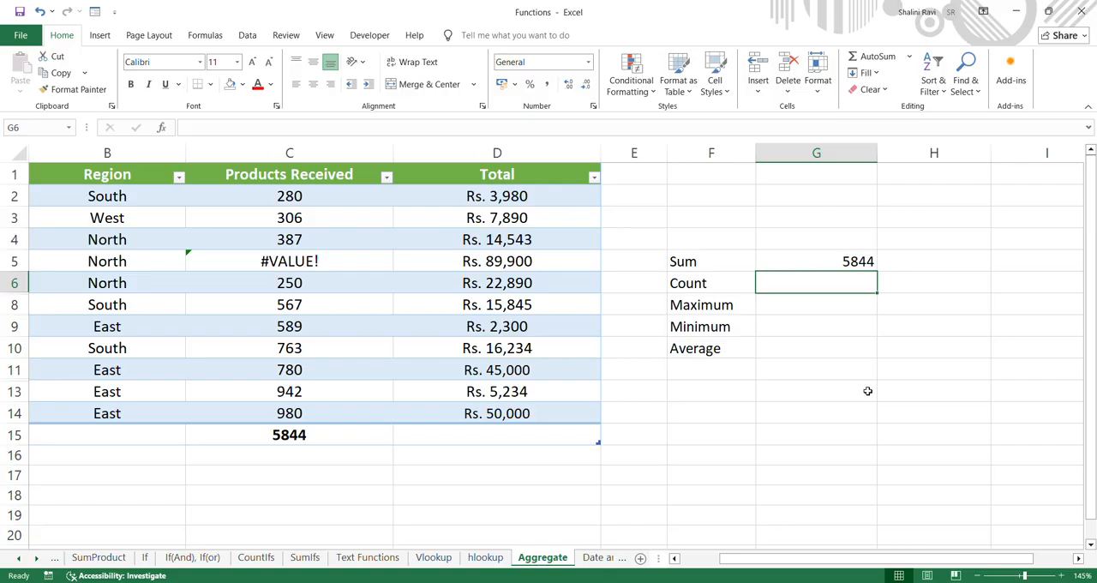